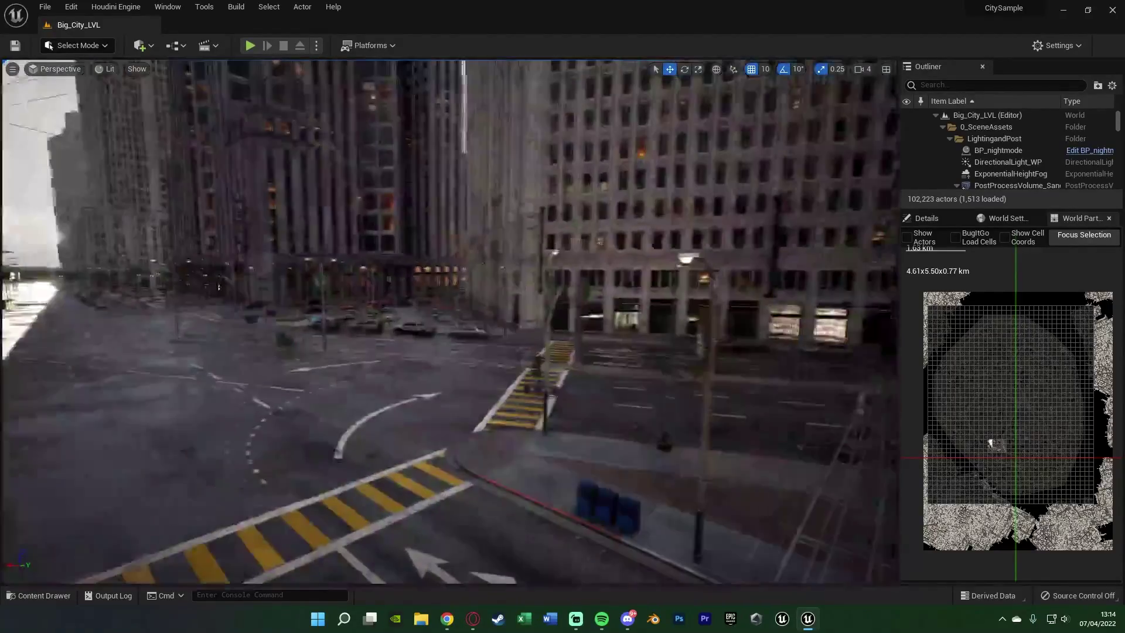
# Look around the city intersection and start simulating Big_City_LVL in the viewport.
pyautogui.moveTo(439, 268); pyautogui.dragTo(439, 268, button='right')
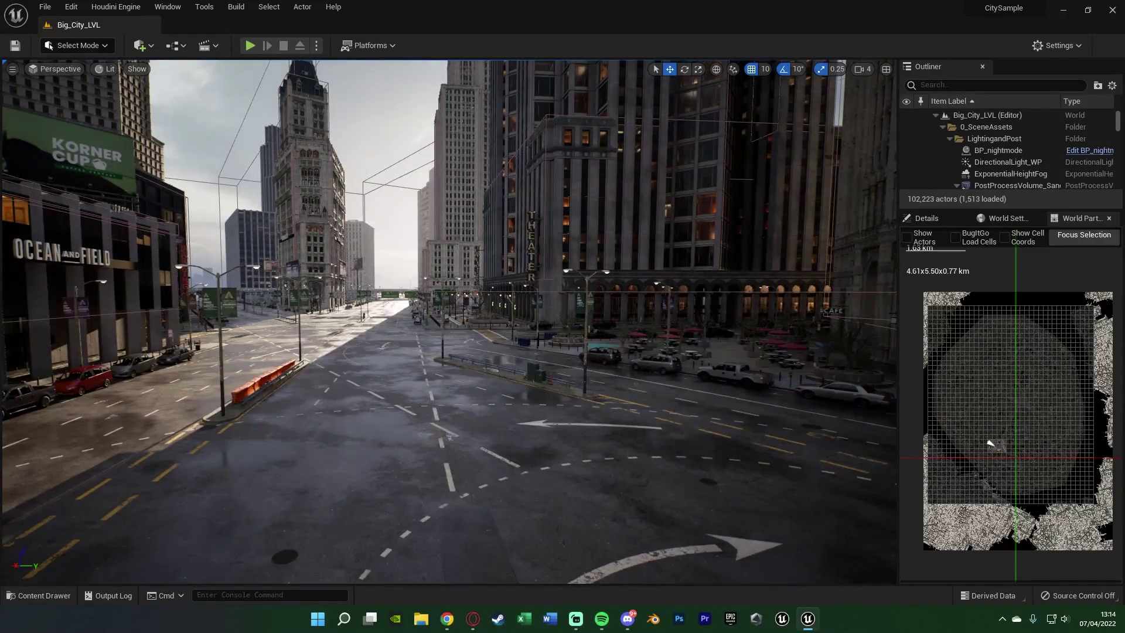
pyautogui.moveTo(439, 268)
pyautogui.mouseDown(button='right')
pyautogui.moveTo(385, 266)
pyautogui.moveTo(515, 267)
pyautogui.moveTo(323, 265)
pyautogui.moveTo(519, 268)
pyautogui.moveTo(252, 269)
pyautogui.moveTo(439, 268)
pyautogui.mouseUp(button='right')
pyautogui.click(316, 45)
pyautogui.click(381, 145)
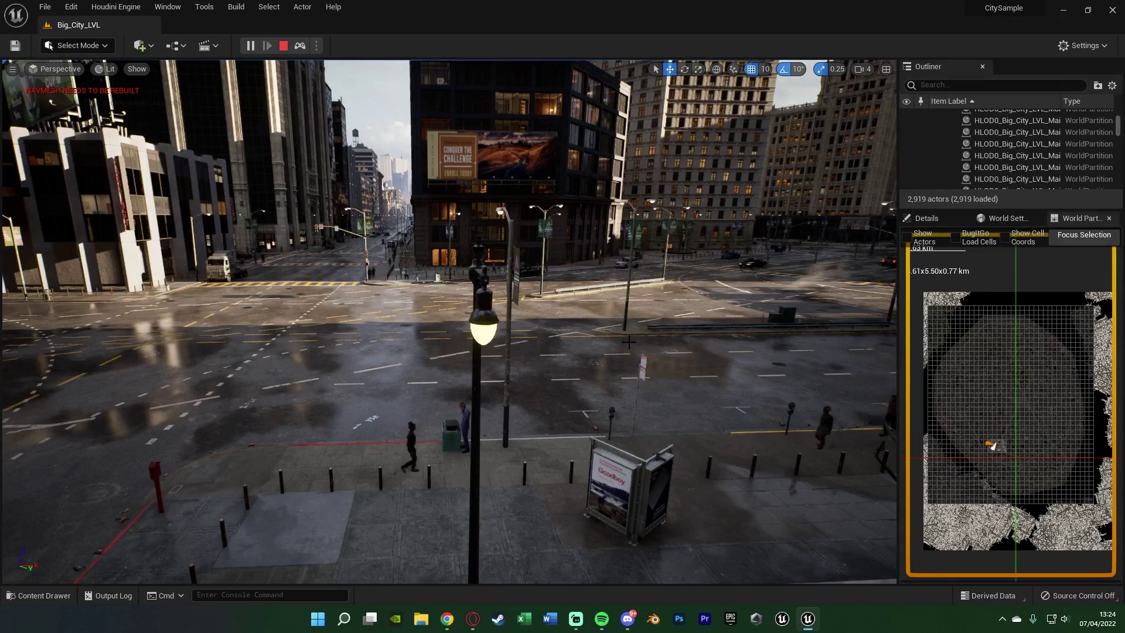
# Inspect the pedestrians and traffic around the intersection in the running simulation, and stop the simulation.
pyautogui.press('s')
pyautogui.moveTo(629, 342); pyautogui.dragTo(737, 343, button='right')
pyautogui.press('a')
pyautogui.press('a')
pyautogui.press('a')
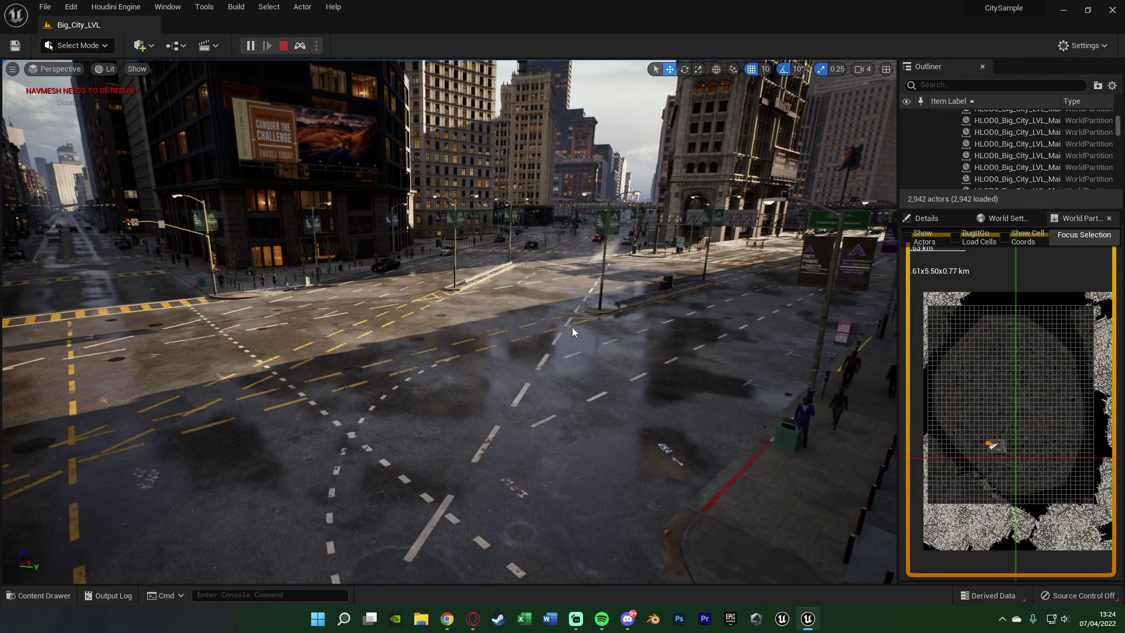
pyautogui.press('Escape')
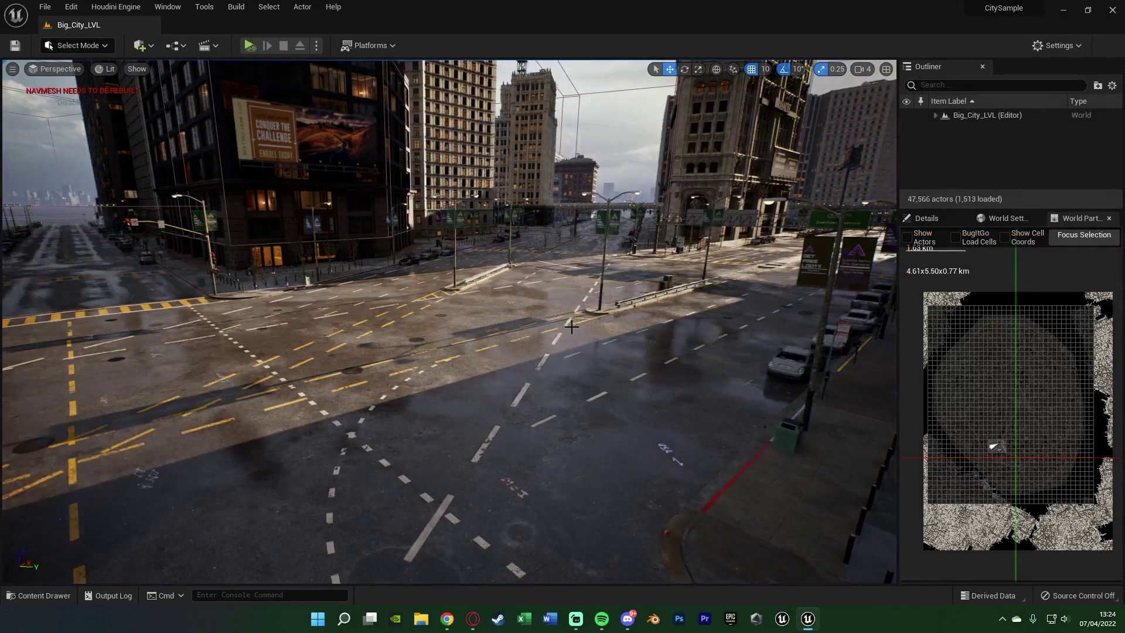
# Fly the camera over the large intersection and examine the surrounding buildings and avenues.
pyautogui.moveTo(571, 326); pyautogui.dragTo(550, 275, button='right')
pyautogui.press('a')
pyautogui.press('w')
pyautogui.moveTo(492, 330); pyautogui.dragTo(343, 336, button='right')
pyautogui.press('s')
pyautogui.press('w')
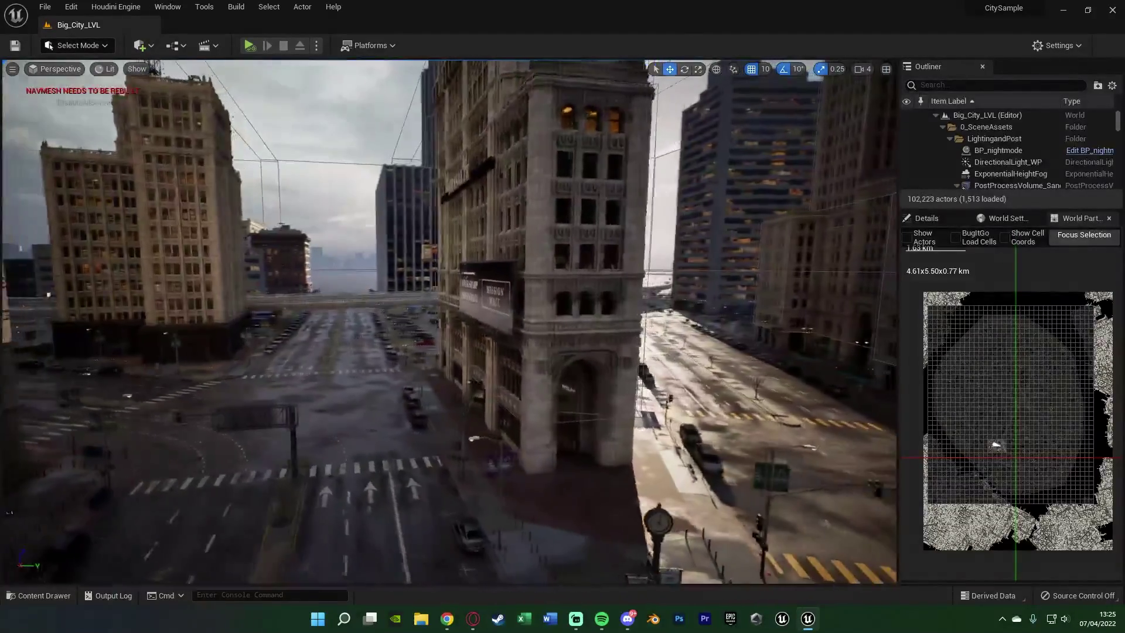
pyautogui.moveTo(431, 337); pyautogui.dragTo(425, 337, button='right')
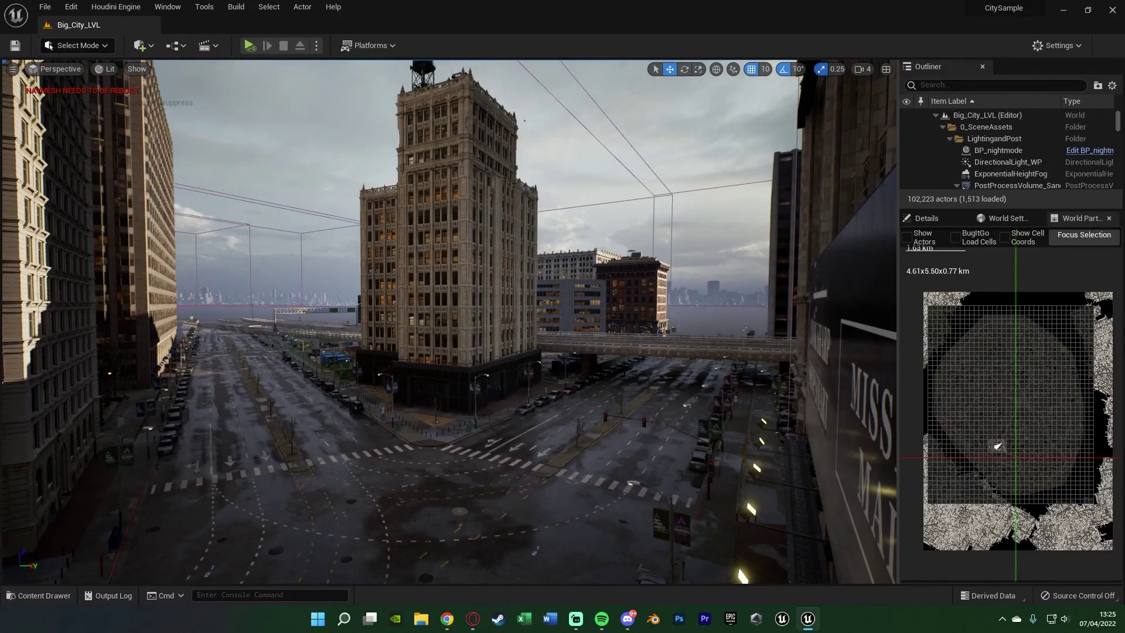
# Fly past the parking lot to the elevated highway and examine its lanes and barriers.
pyautogui.press('w')
pyautogui.moveTo(450, 321); pyautogui.dragTo(598, 335, button='right')
pyautogui.press('w')
pyautogui.press('w')
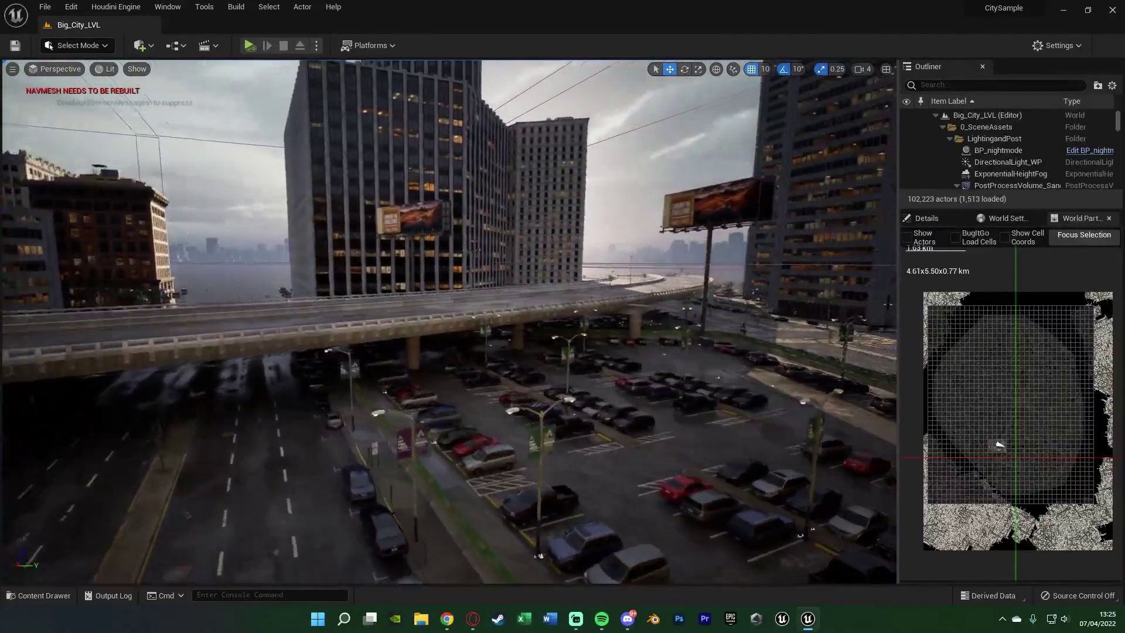
pyautogui.press('w')
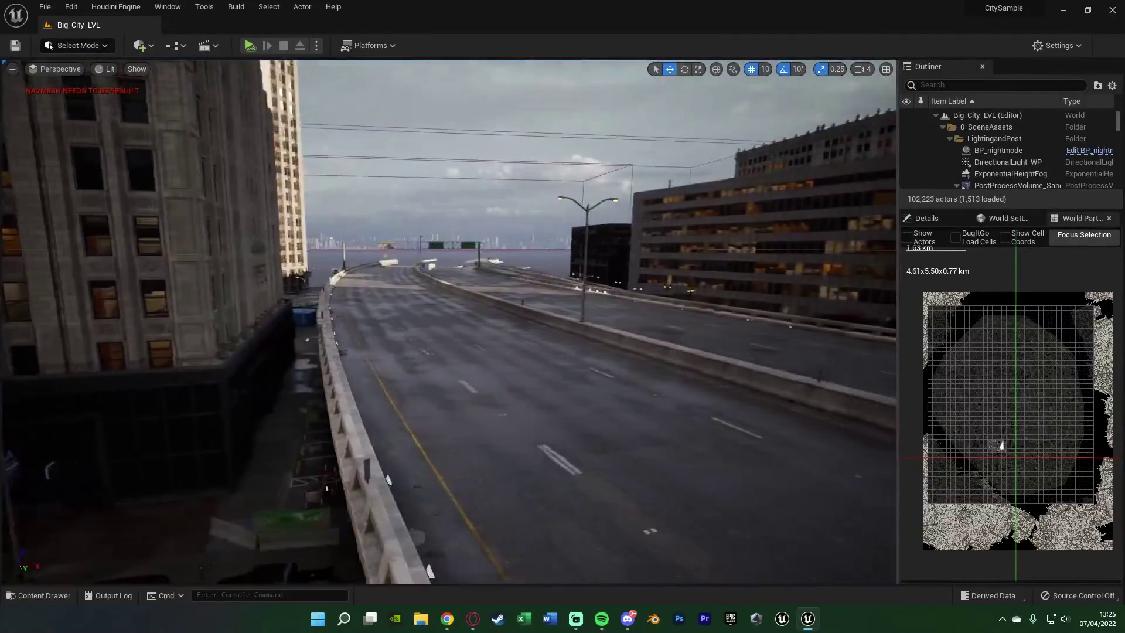
pyautogui.press('s')
pyautogui.moveTo(449, 321); pyautogui.dragTo(245, 321, button='right')
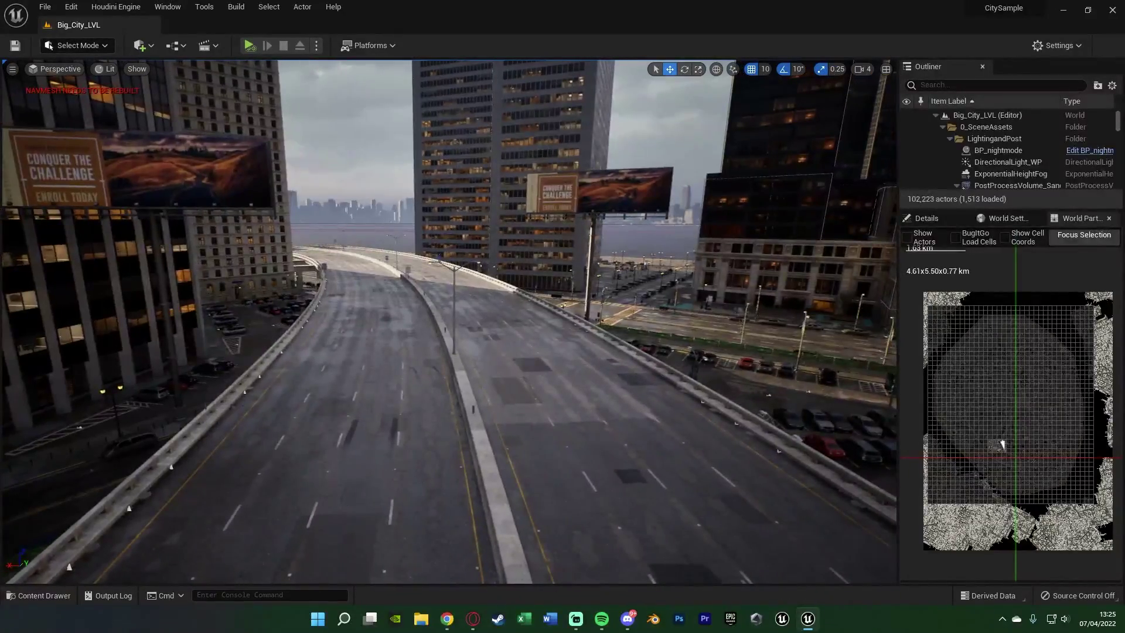
# Select the road markings actor on the parking lot asphalt and open its blueprint, BPP_RoadMarkings_D.
pyautogui.moveTo(450, 321); pyautogui.dragTo(654, 262, button='right')
pyautogui.press('w')
pyautogui.moveTo(507, 381); pyautogui.dragTo(631, 445, button='right')
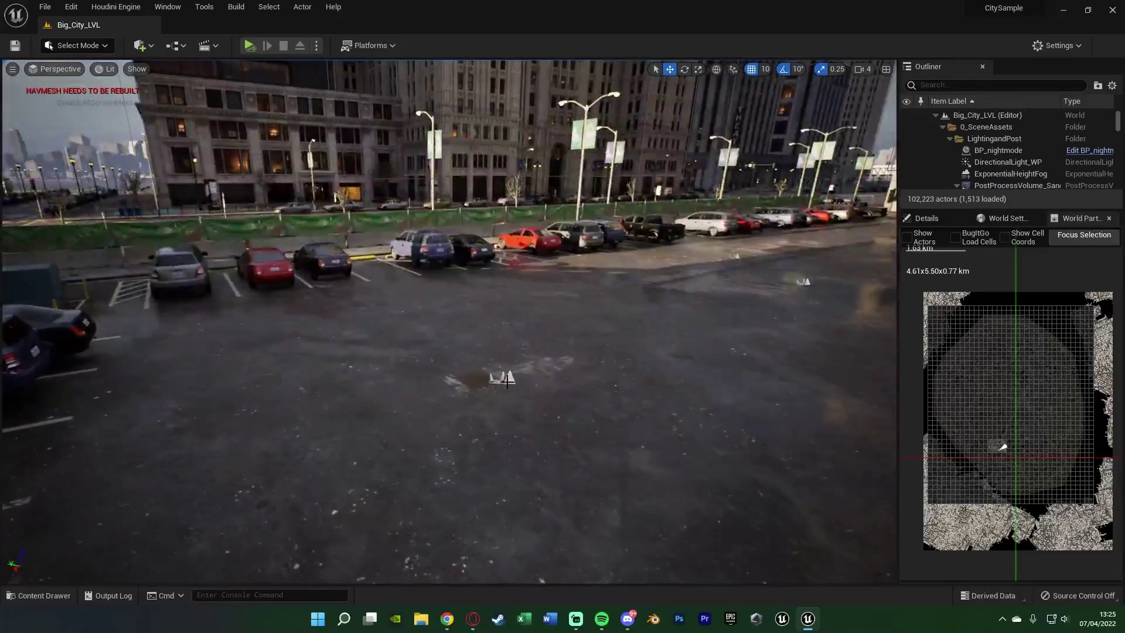
pyautogui.click(507, 378)
pyautogui.moveTo(452, 355); pyautogui.dragTo(512, 472, button='right')
pyautogui.click(451, 354)
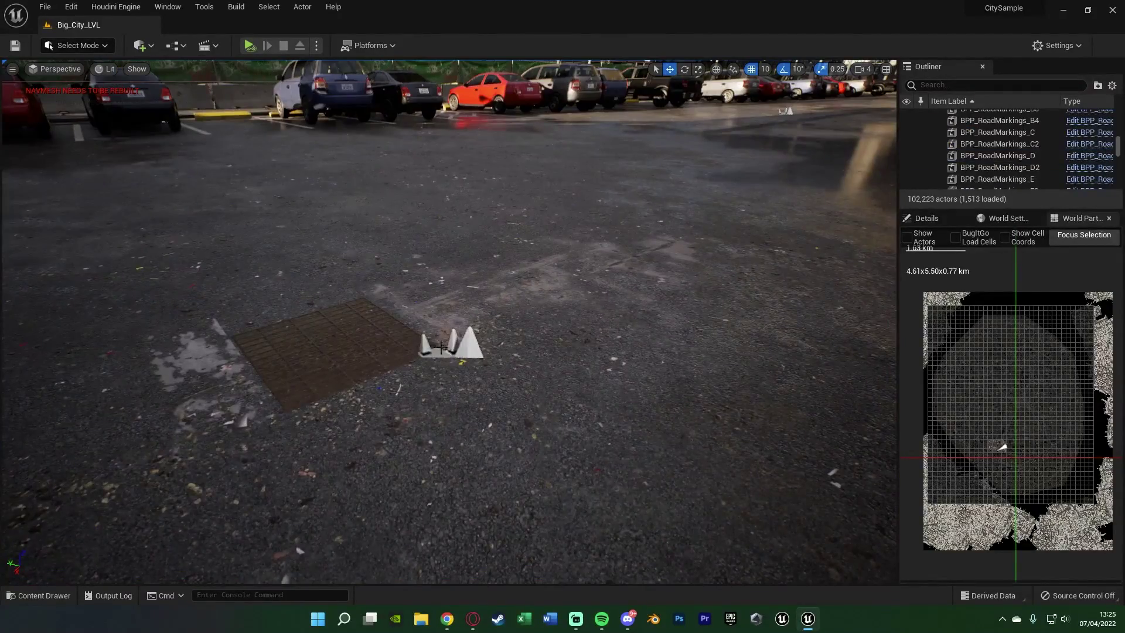
pyautogui.click(468, 348)
pyautogui.click(1088, 164)
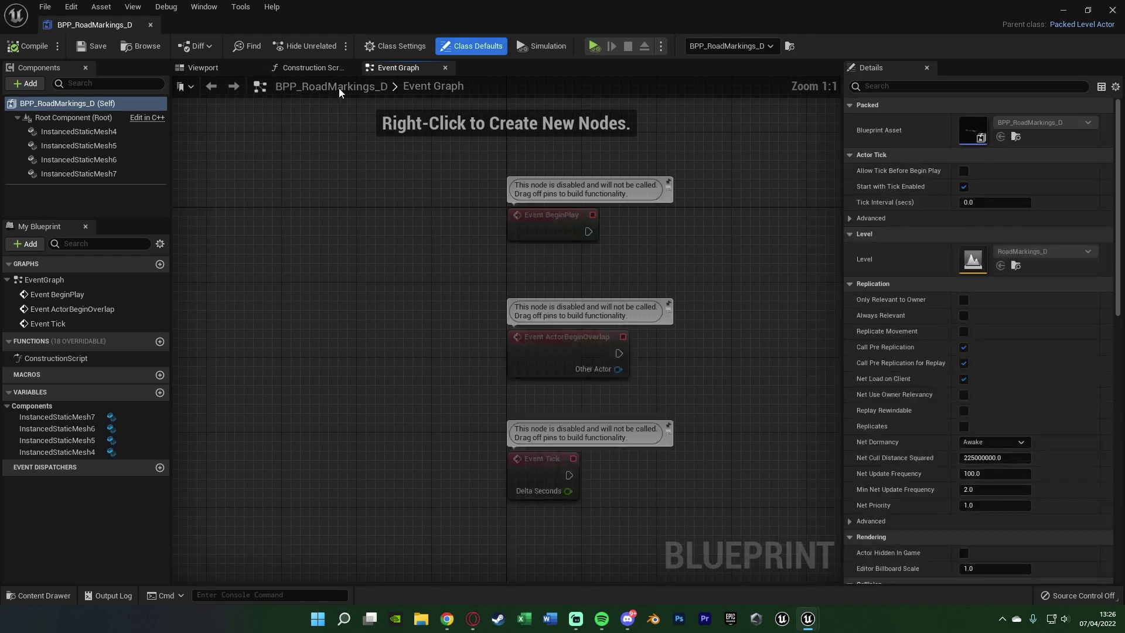
# Inspect InstancedStaticMesh4 and the root component in the blueprint's 3D preview, and close the blueprint.
pyautogui.click(215, 68)
pyautogui.click(82, 131)
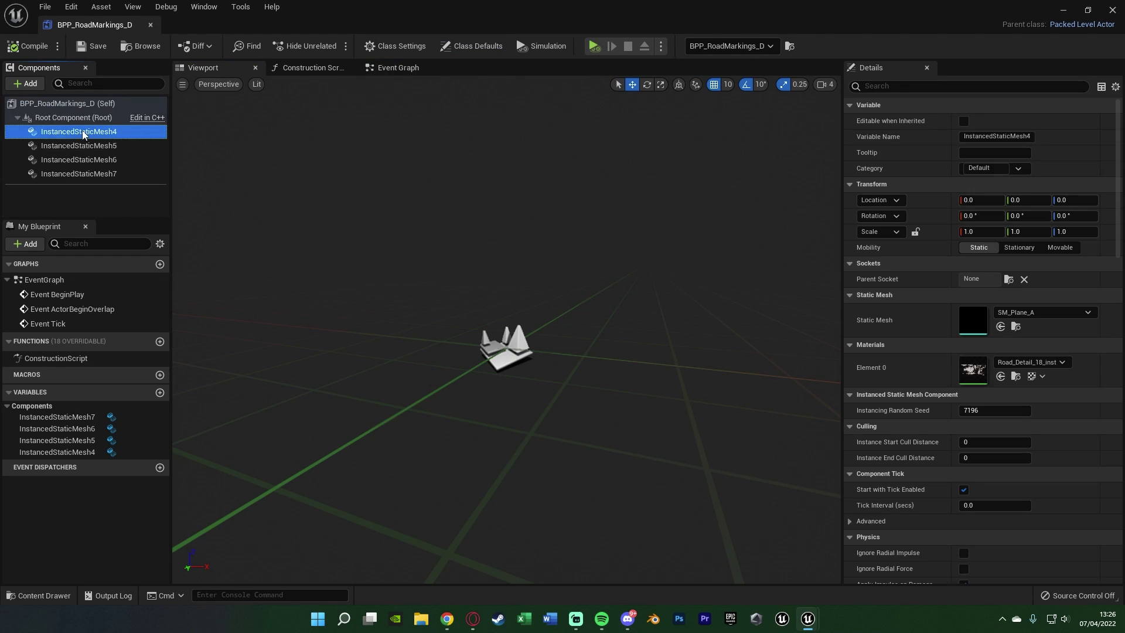
pyautogui.click(48, 120)
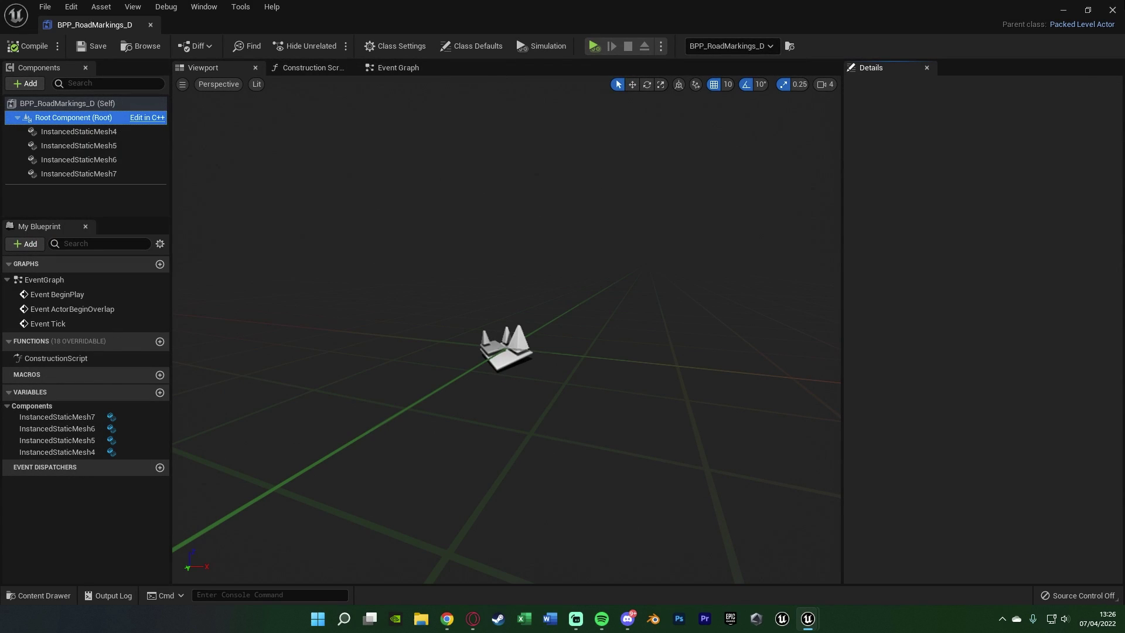
pyautogui.click(1111, 11)
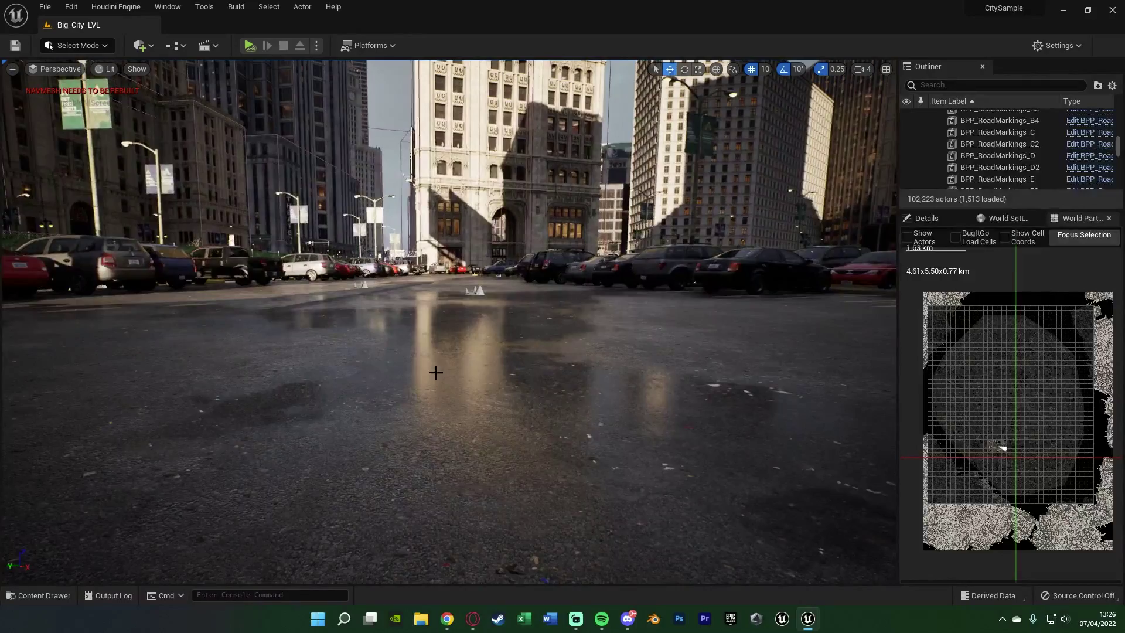
# Fly from the parking lot along the wide avenue and examine the streets, street lights and parked cars.
pyautogui.moveTo(435, 373); pyautogui.dragTo(188, 378, button='right')
pyautogui.press('s')
pyautogui.press('w')
pyautogui.moveTo(352, 345); pyautogui.dragTo(296, 344, button='right')
pyautogui.press('q')
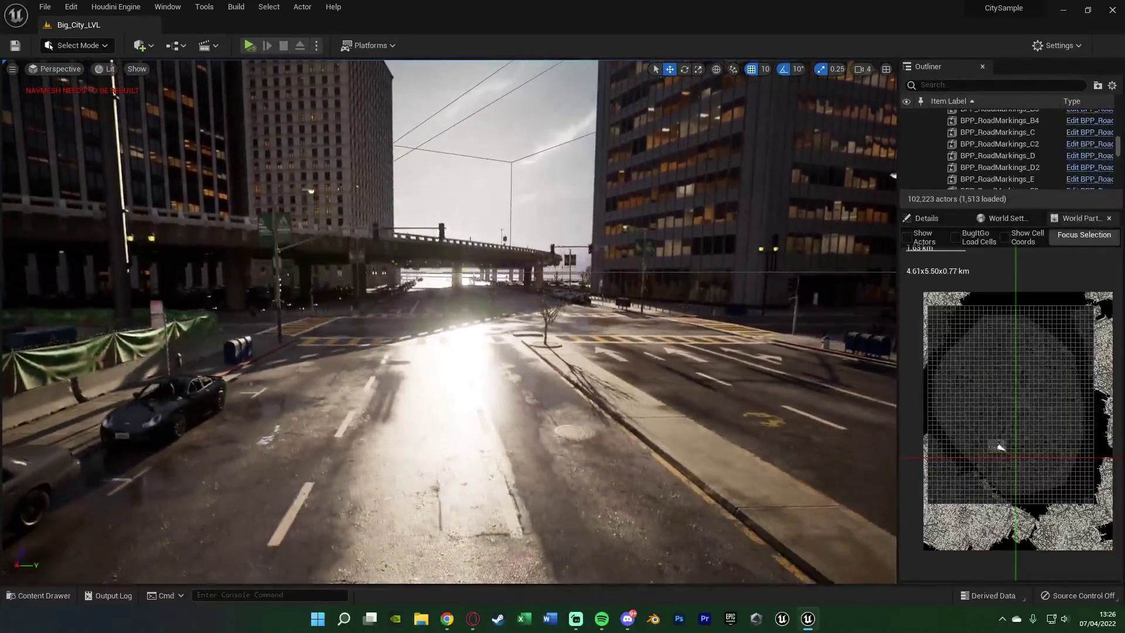
pyautogui.press('e')
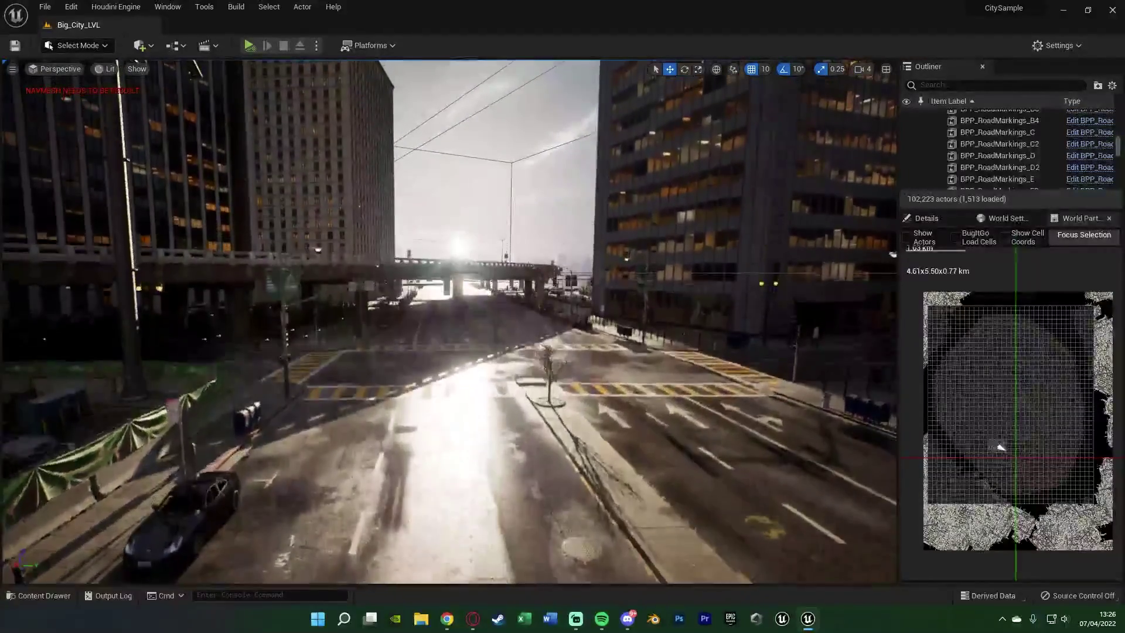
pyautogui.moveTo(448, 322); pyautogui.dragTo(650, 328, button='right')
pyautogui.moveTo(352, 346); pyautogui.dragTo(314, 389, button='right')
# Open the Small_City_LVL level from the Map folder and survey its streets and tree-lined plaza.
pyautogui.hotkey('ctrl', 'space')
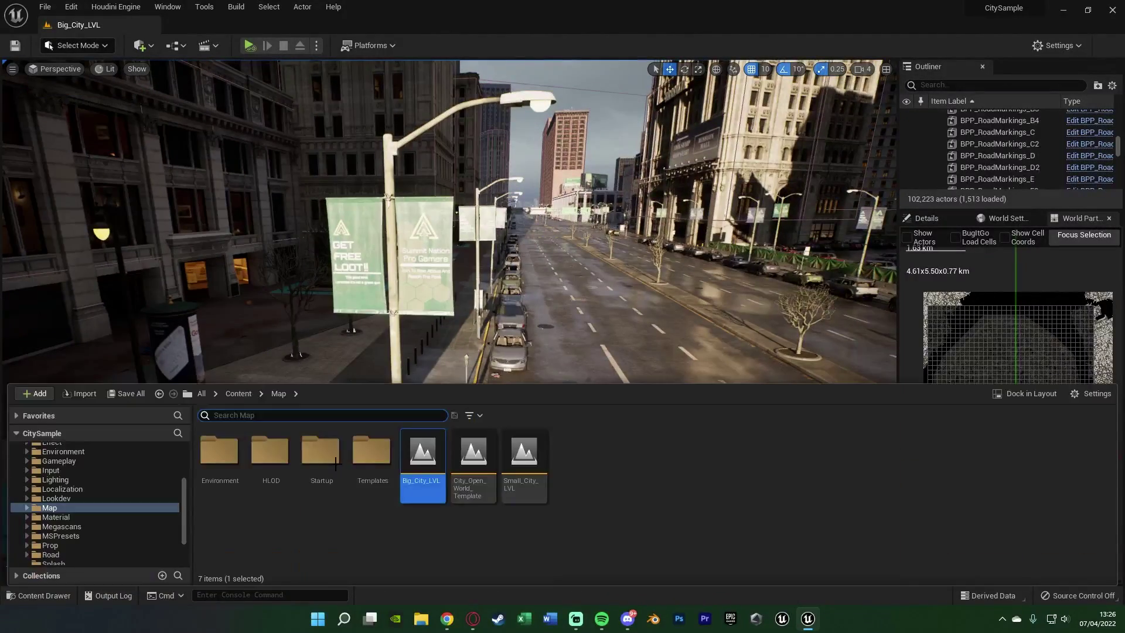
pyautogui.click(526, 469)
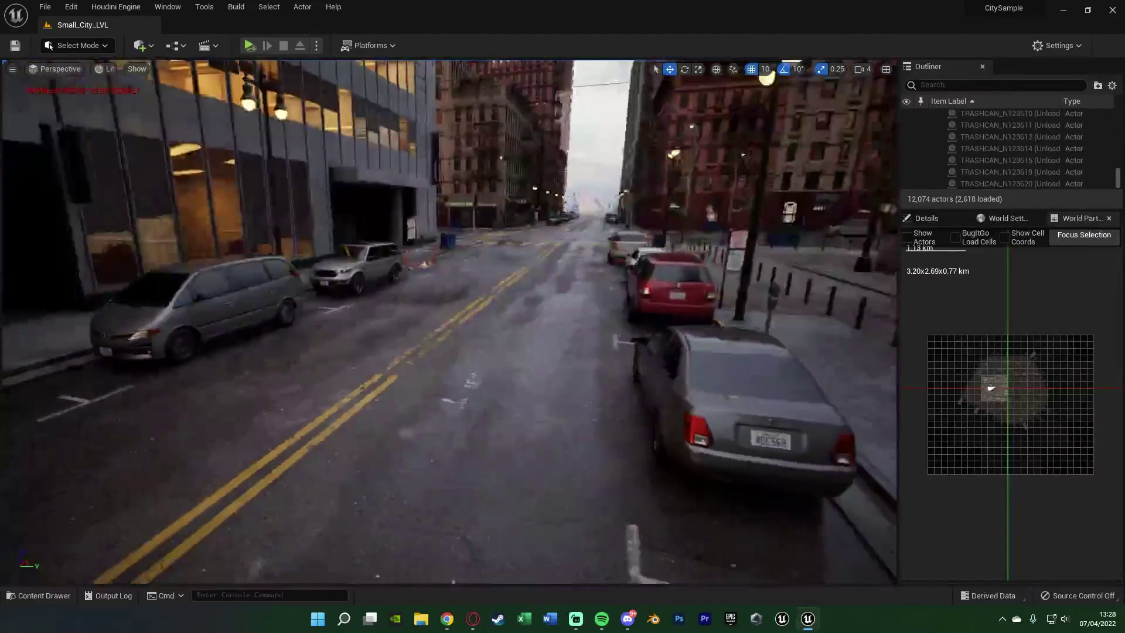
pyautogui.moveTo(449, 321); pyautogui.dragTo(55, 346, button='right')
pyautogui.press('s')
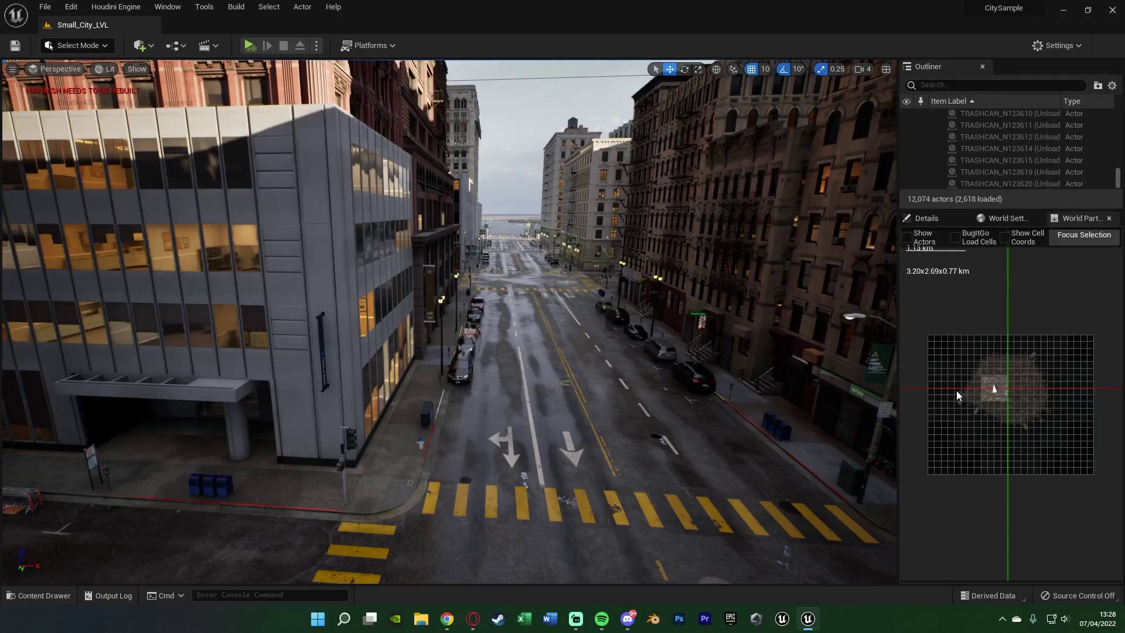
pyautogui.moveTo(449, 321); pyautogui.dragTo(155, 308, button='right')
pyautogui.moveTo(217, 351); pyautogui.dragTo(202, 350, button='right')
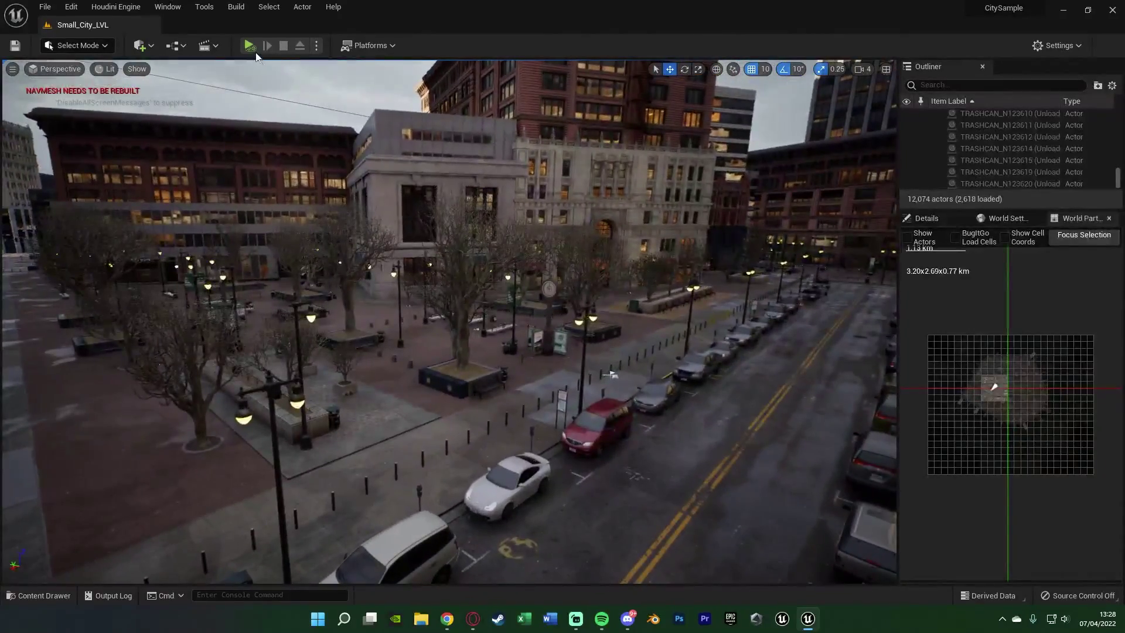
# Play Small_City_LVL in the viewport and walk the character a short way along the sidewalk.
pyautogui.click(317, 49)
pyautogui.click(384, 79)
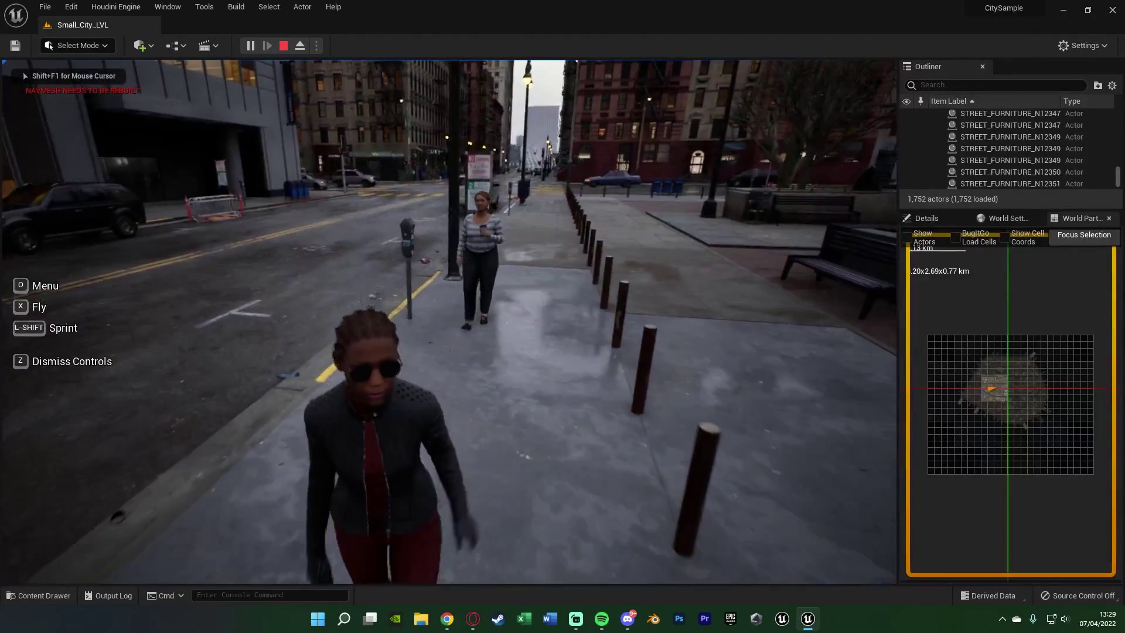
pyautogui.press('s')
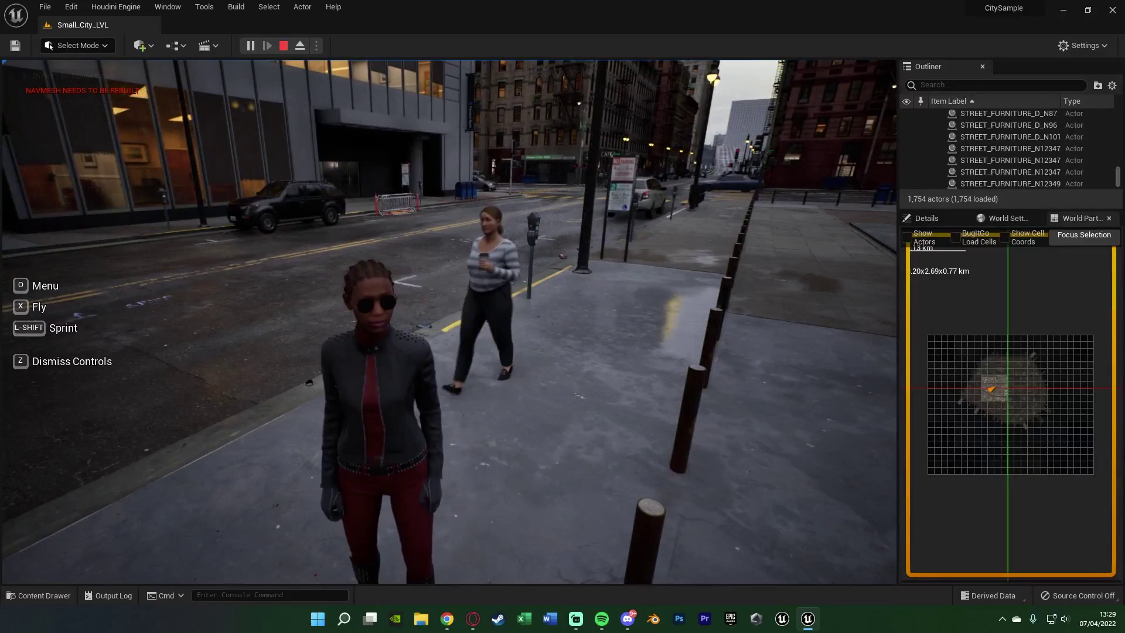
pyautogui.press('w')
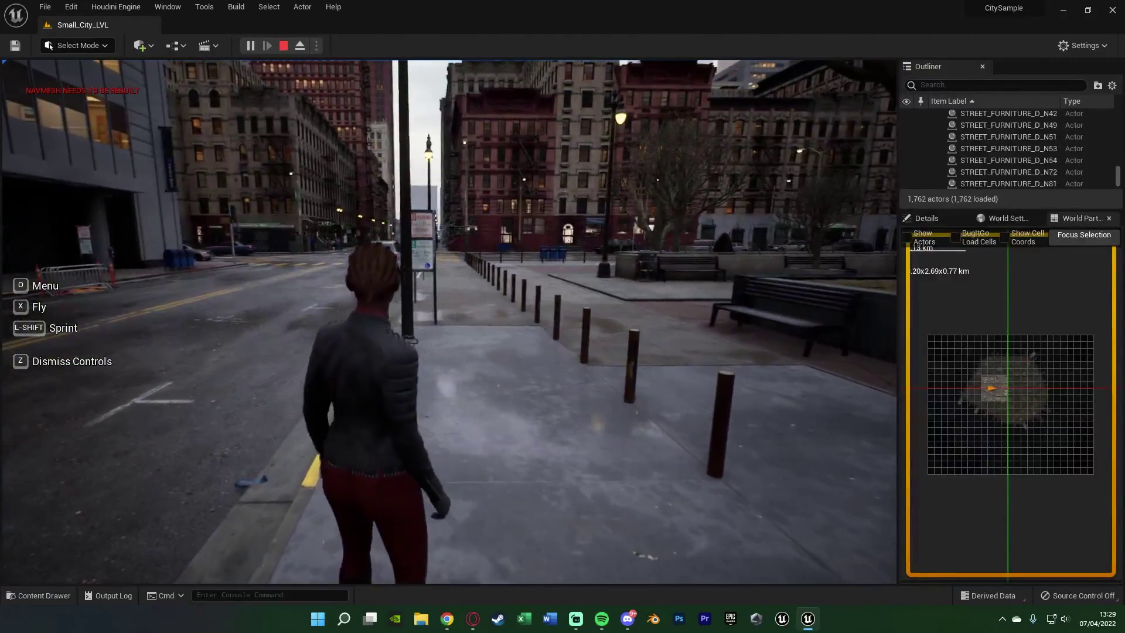
# View the in-game controller settings, close them and walk the character along the sidewalk beside the plaza.
pyautogui.press('o')
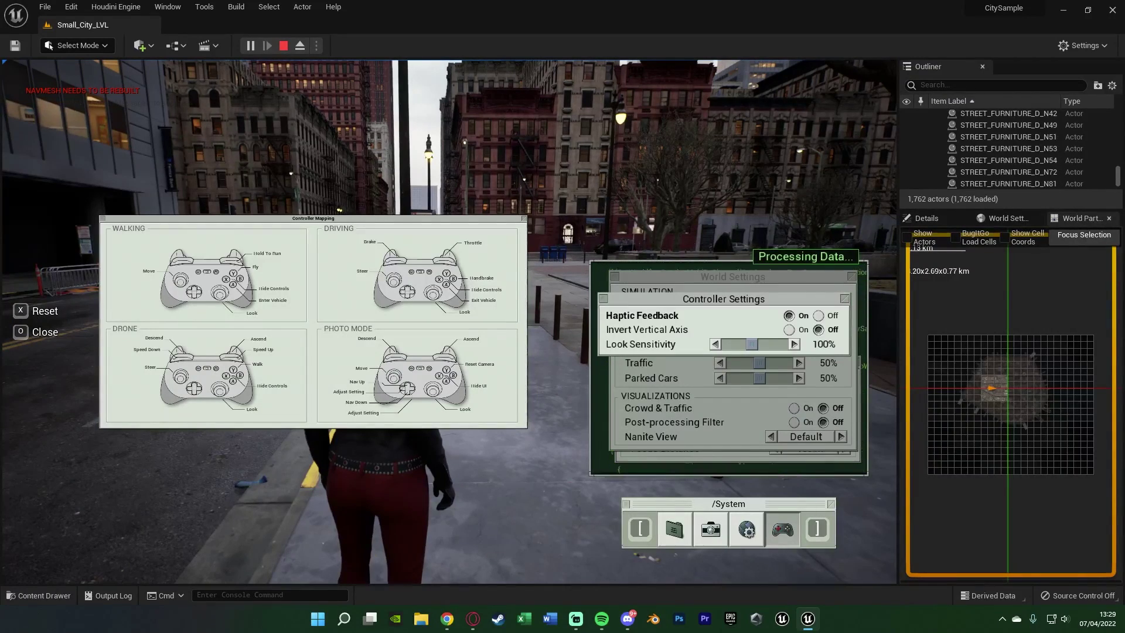
pyautogui.press('o')
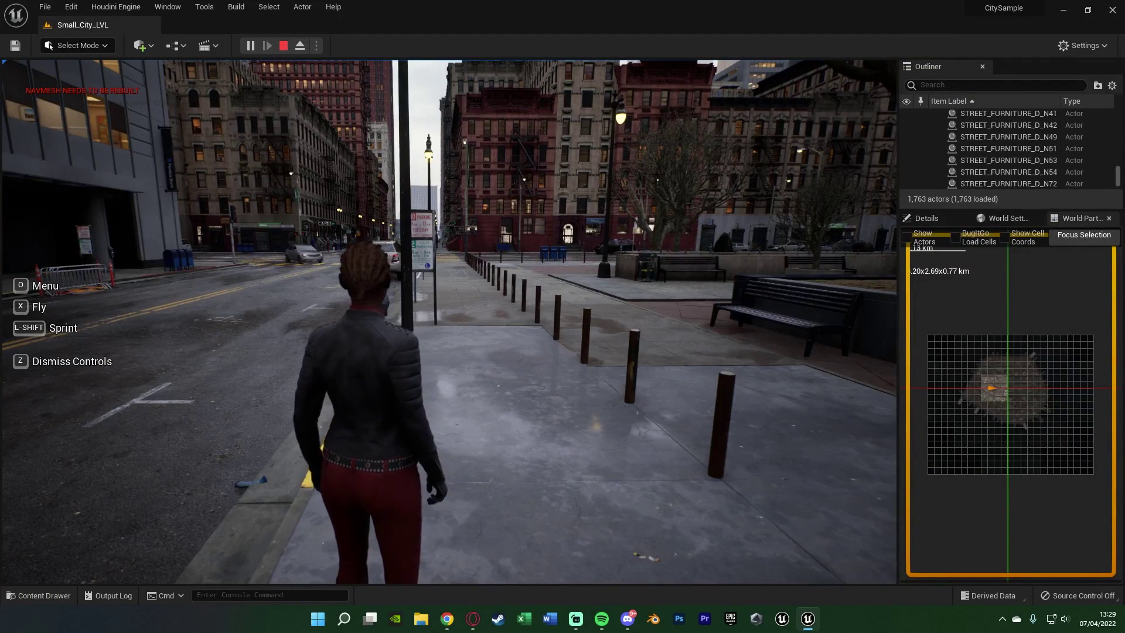
pyautogui.press('w')
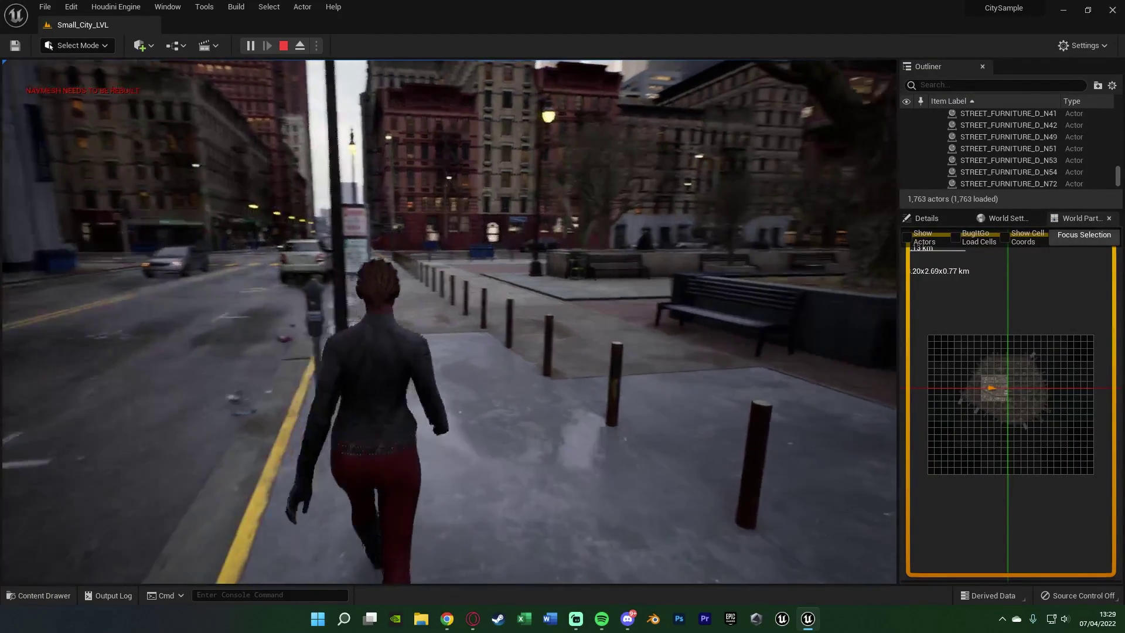
pyautogui.press('w')
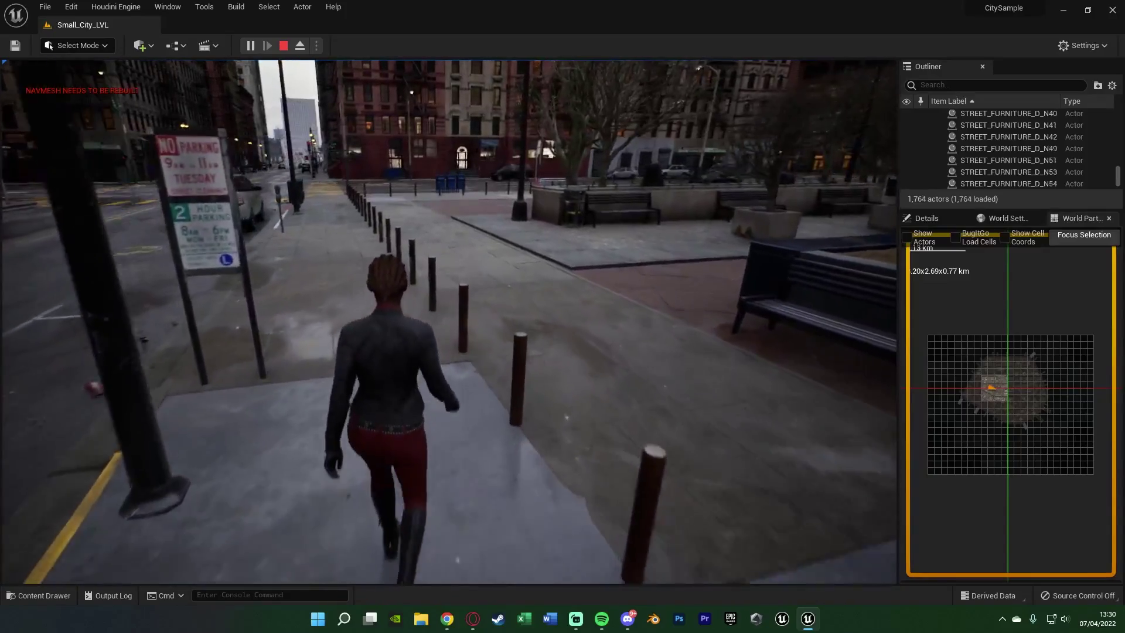
pyautogui.press('w')
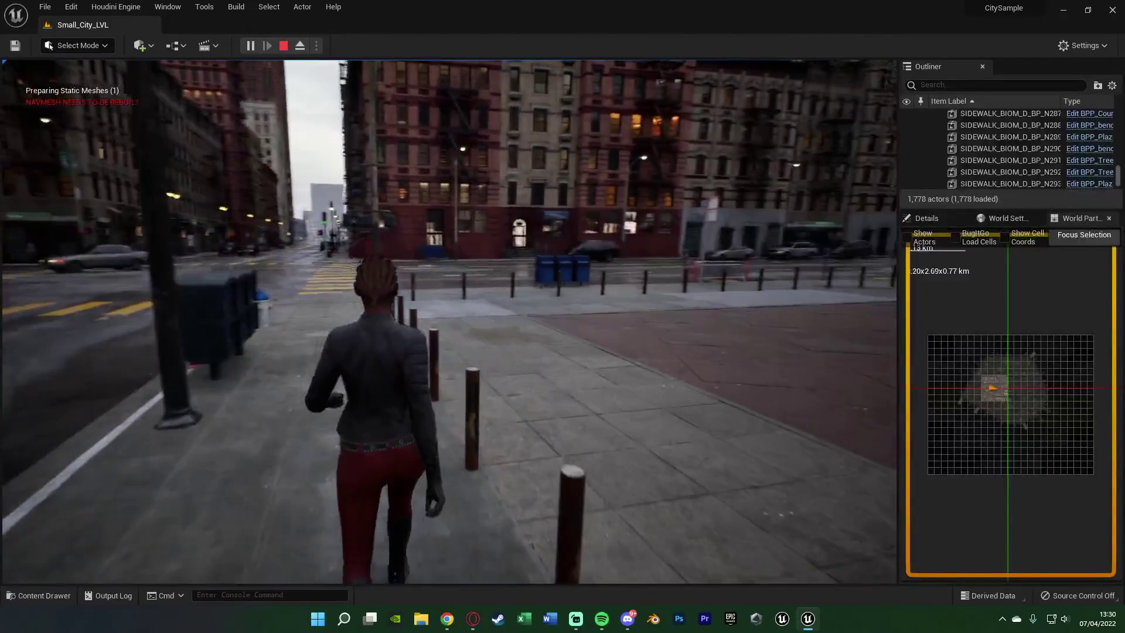
pyautogui.press('`')
pyautogui.write('stats')
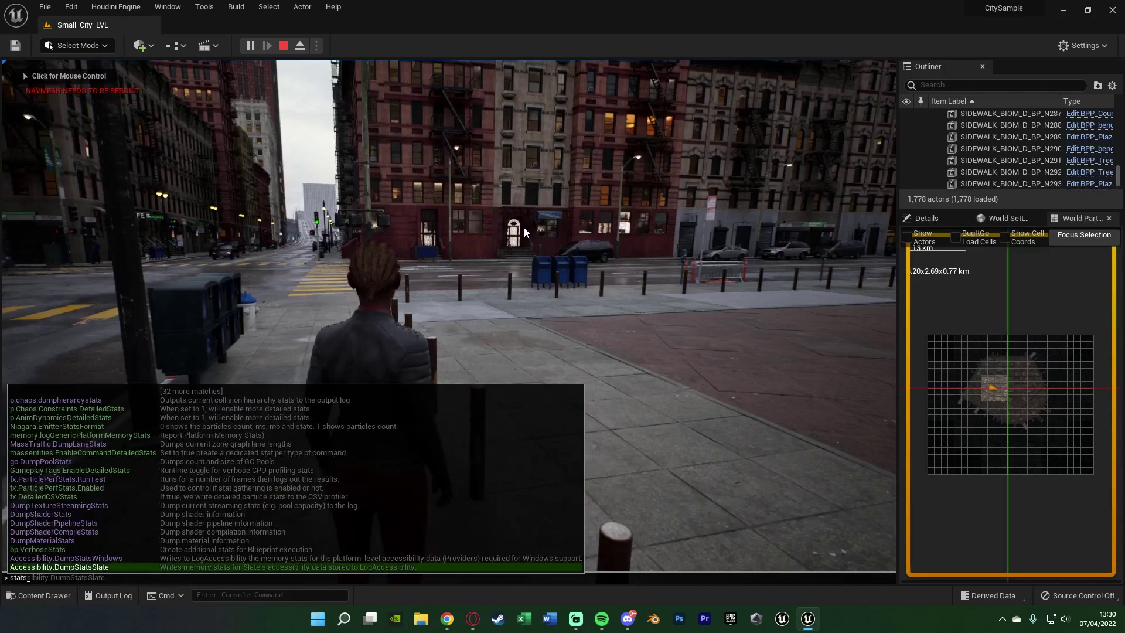
pyautogui.write(' f')
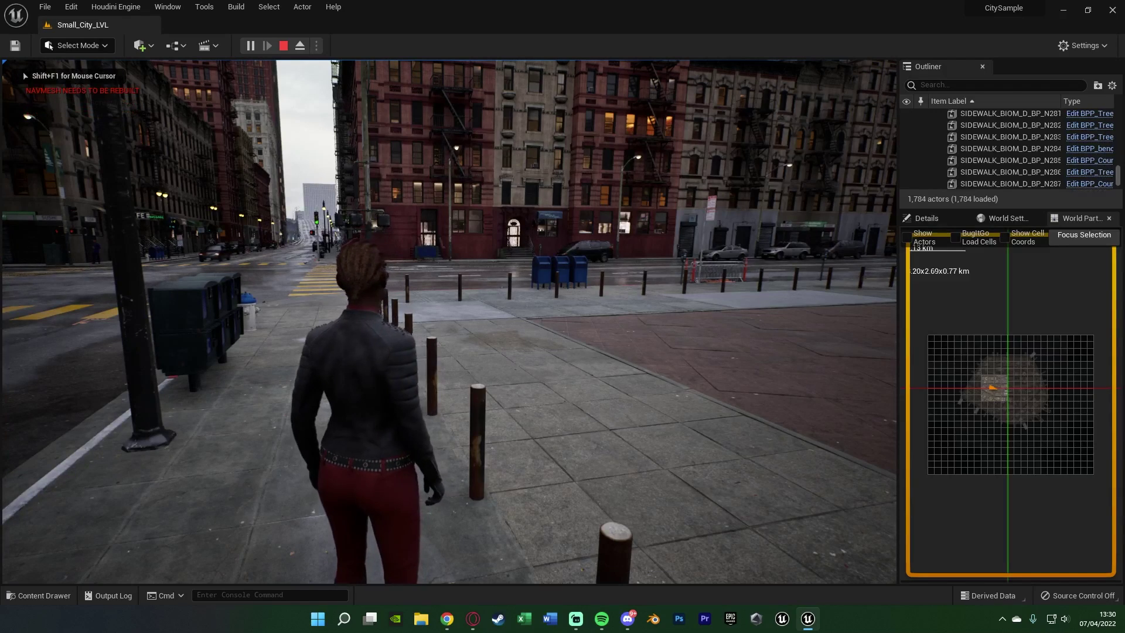
# Display the frame rate in the running game with the console command stat fps.
pyautogui.press('`')
pyautogui.write('stat')
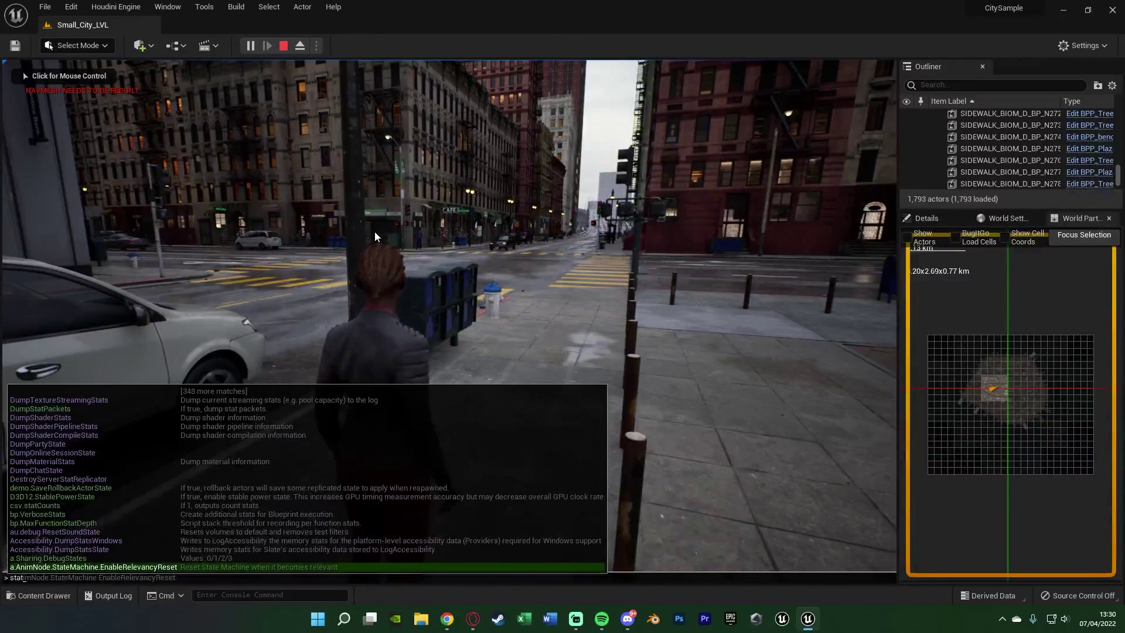
pyautogui.write(' fps')
pyautogui.press('Return')
pyautogui.click(374, 230)
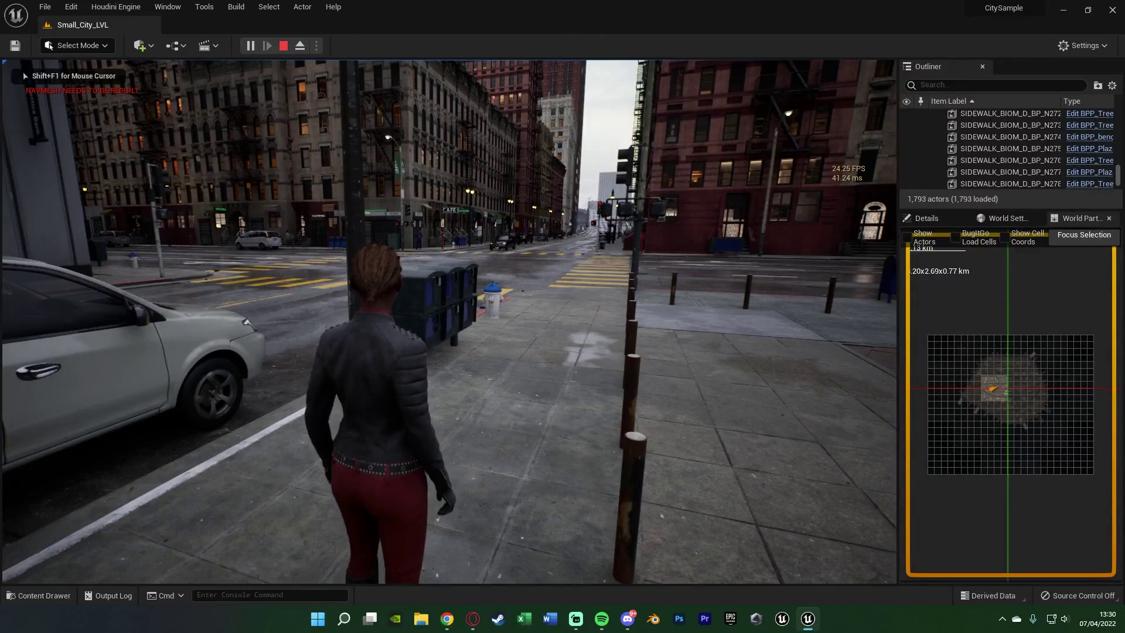
# Run the character along the sidewalk to the parked white minivan.
pyautogui.press('w')
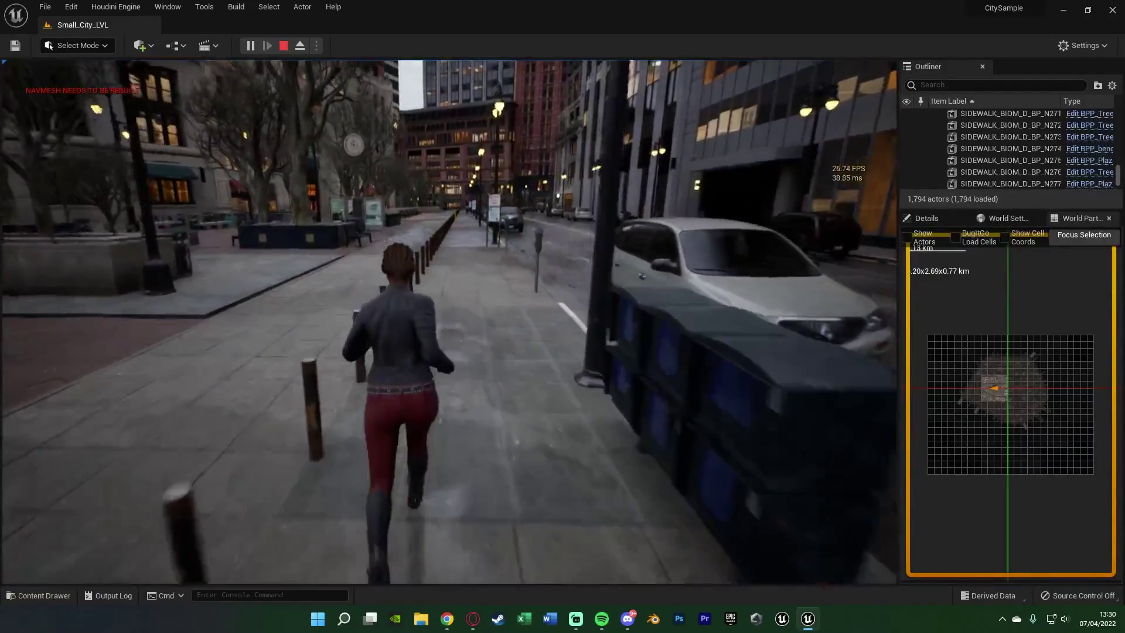
pyautogui.press('w')
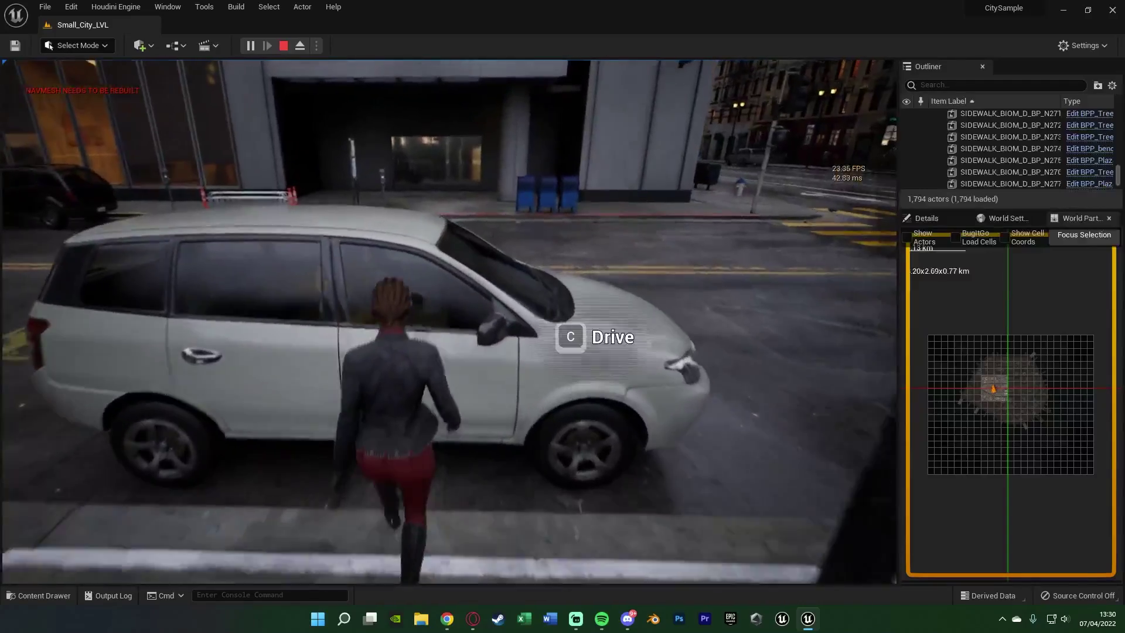
# Get into the white minivan, turn left at the intersection and drive it down the street.
pyautogui.press('c')
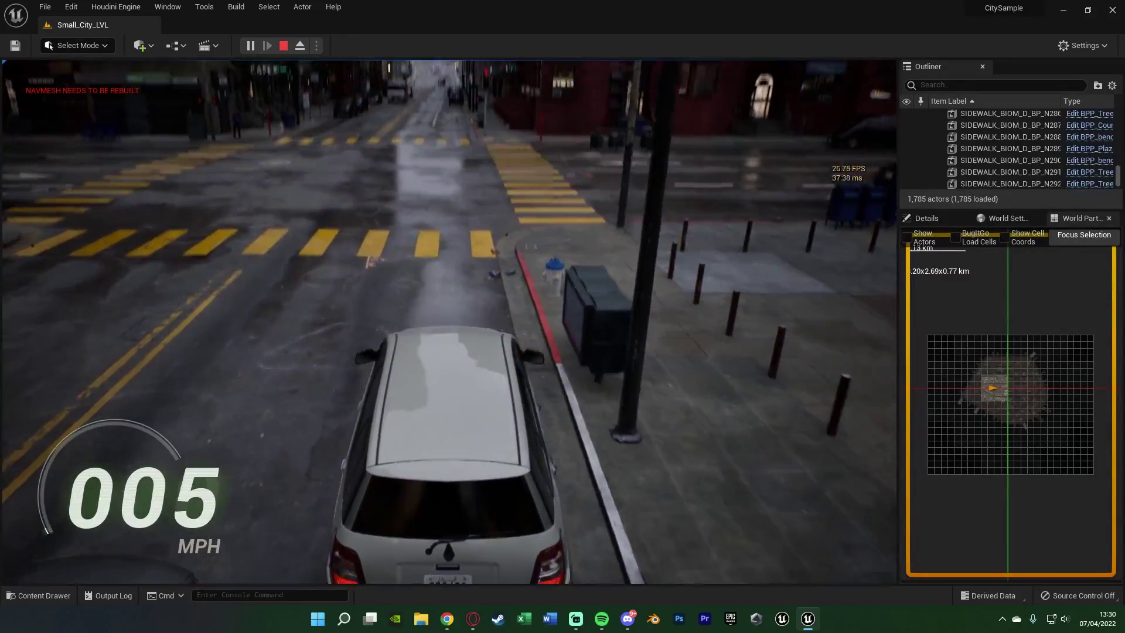
pyautogui.press('w')
pyautogui.press('a')
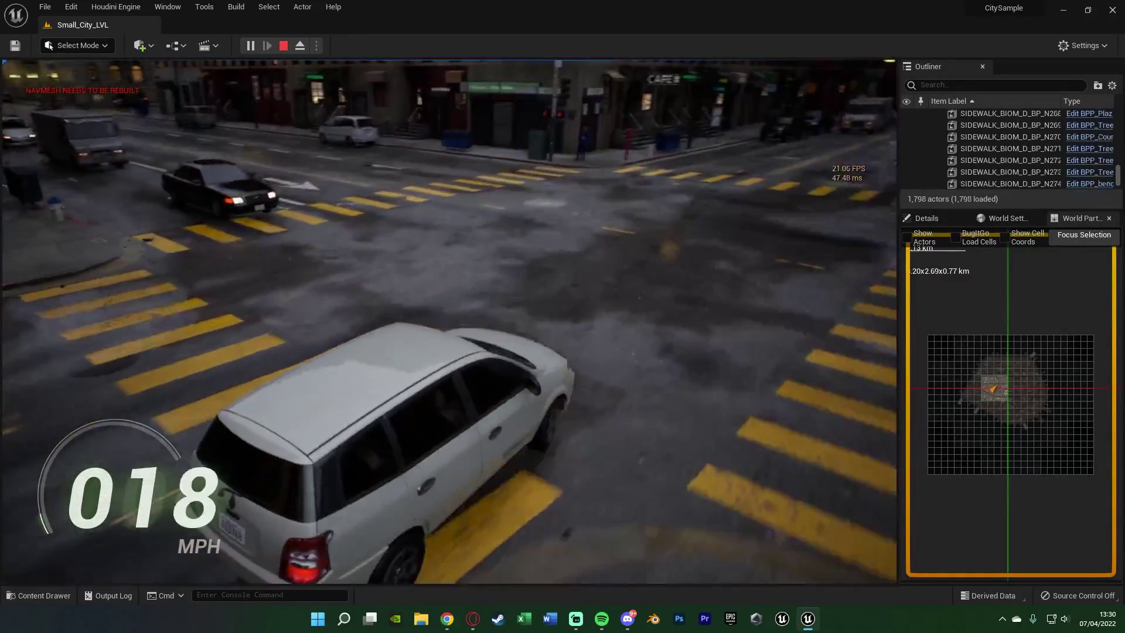
pyautogui.press('w')
pyautogui.press('a')
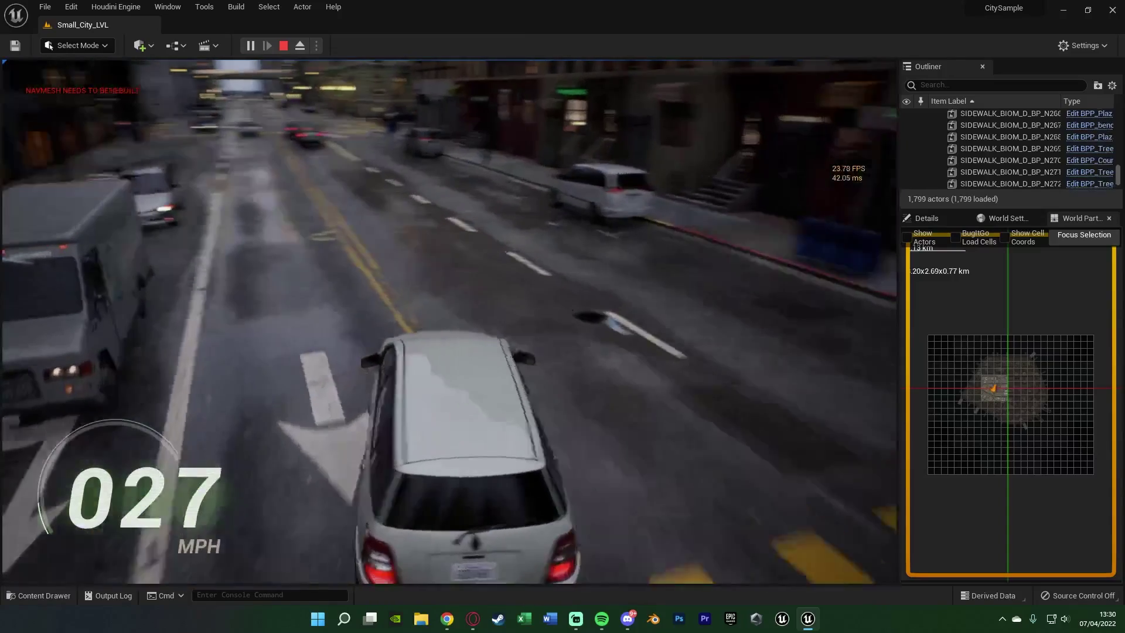
pyautogui.press('w')
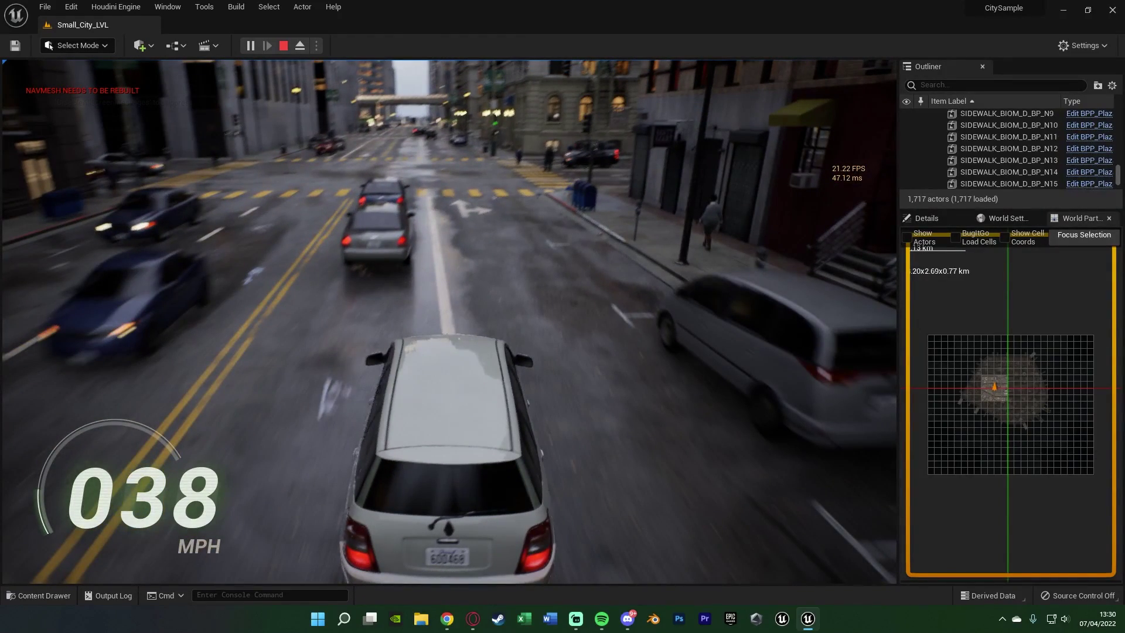
# Drive the minivan past the queued cars, across the next intersection and bring it to a stop on the road beyond.
pyautogui.press('d')
pyautogui.press('a')
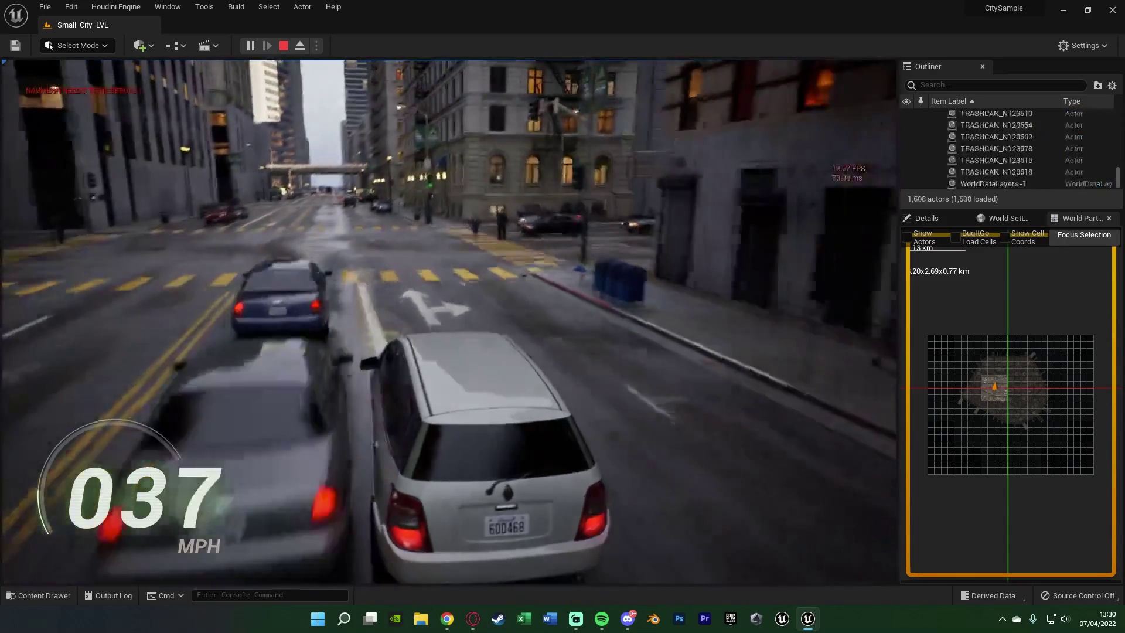
pyautogui.press('w')
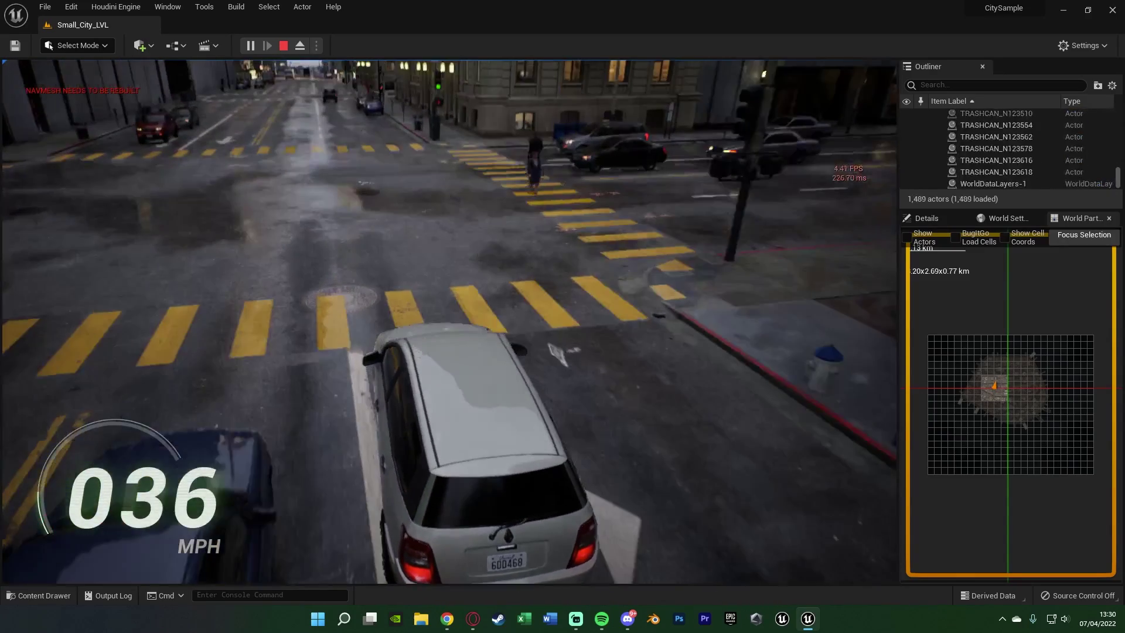
pyautogui.press('a')
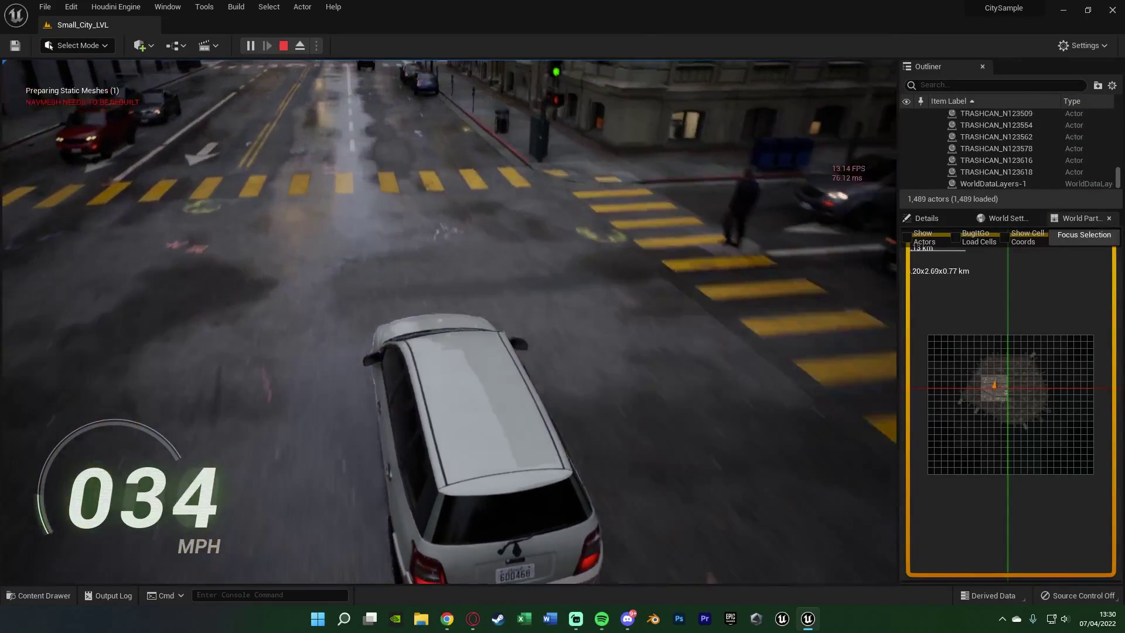
pyautogui.press('a')
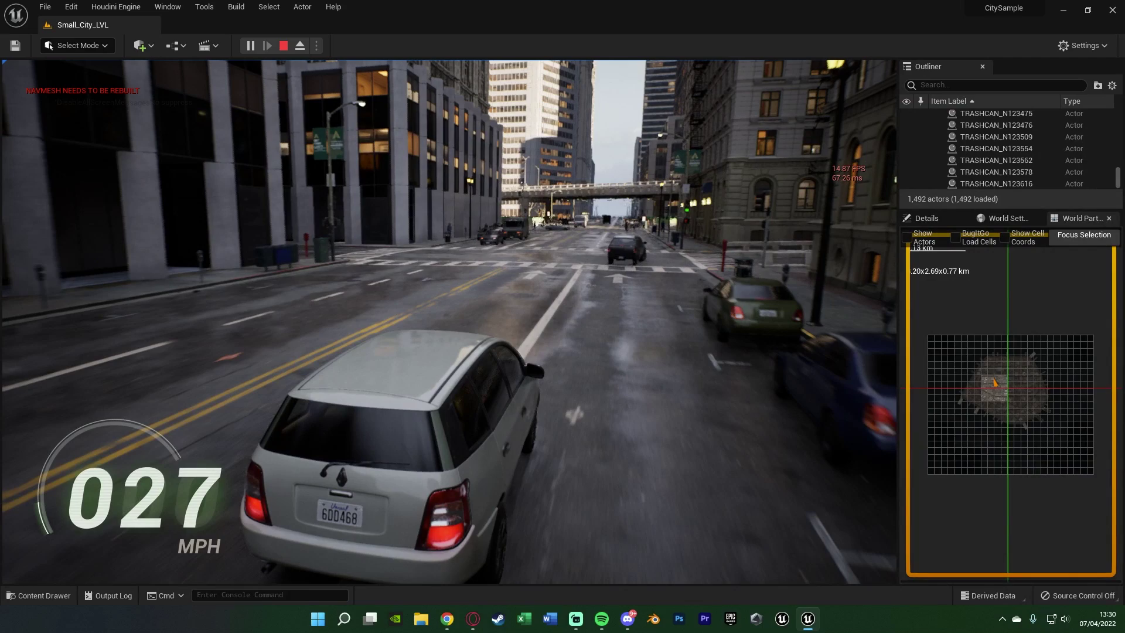
pyautogui.press('s')
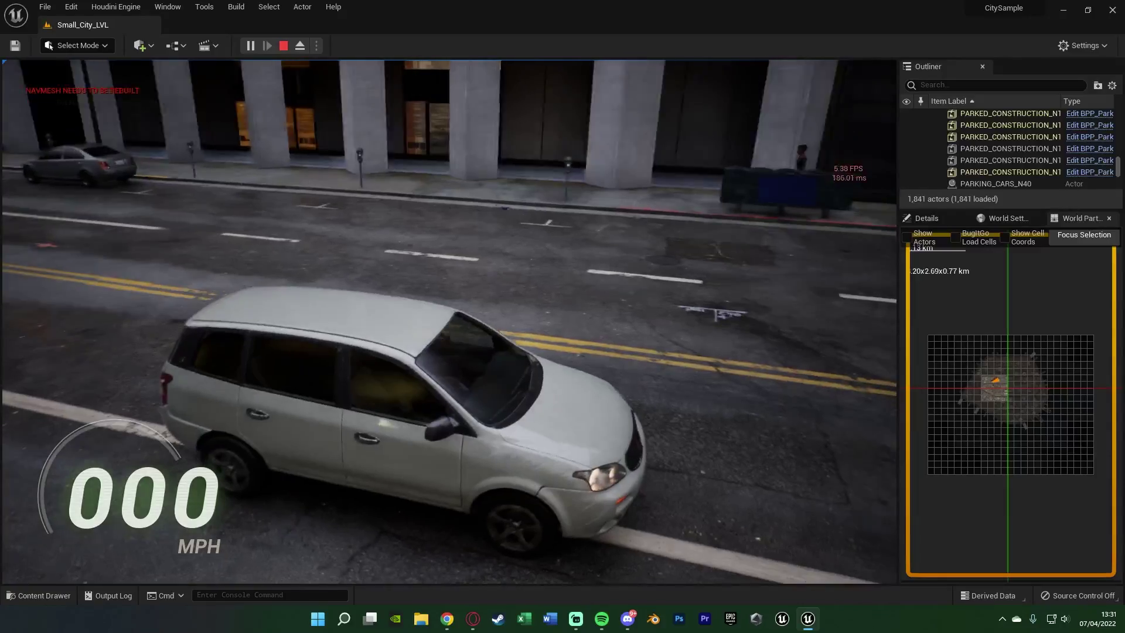
# Turn the minivan around on the street and ram it into the grey car parked at the curb.
pyautogui.press('w')
pyautogui.press('a')
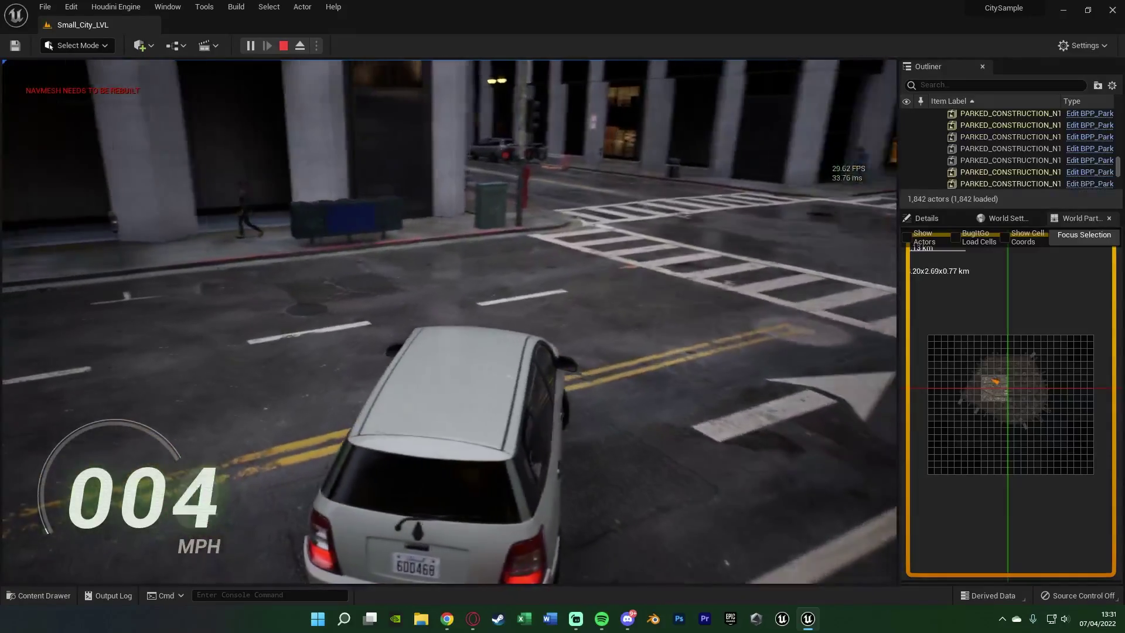
pyautogui.press('w')
pyautogui.press('a')
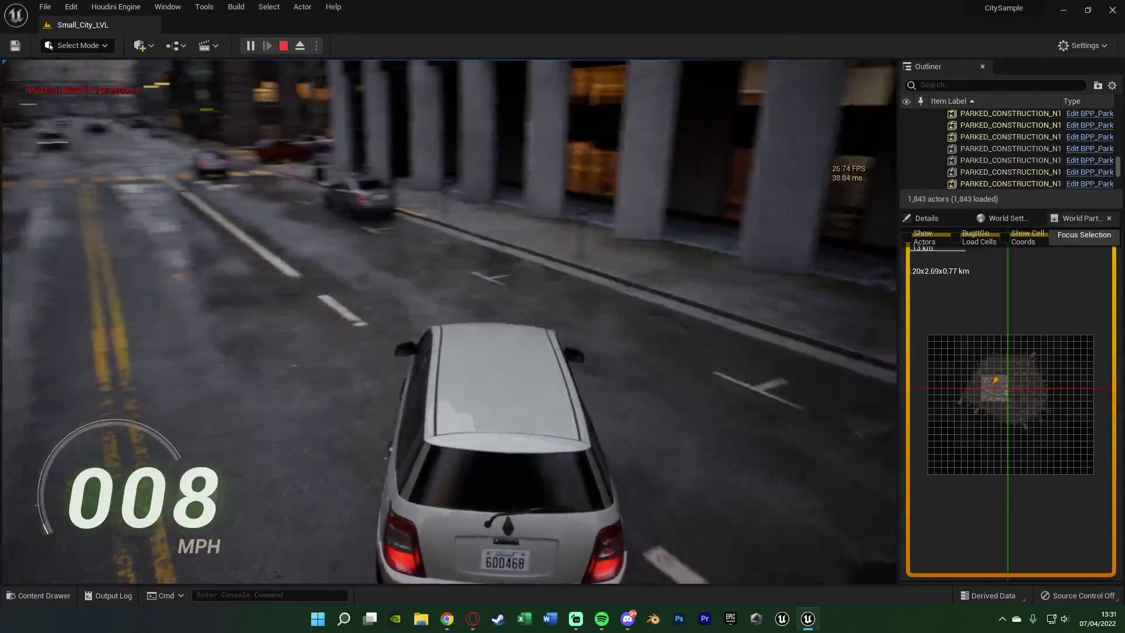
pyautogui.press('w')
pyautogui.press('d')
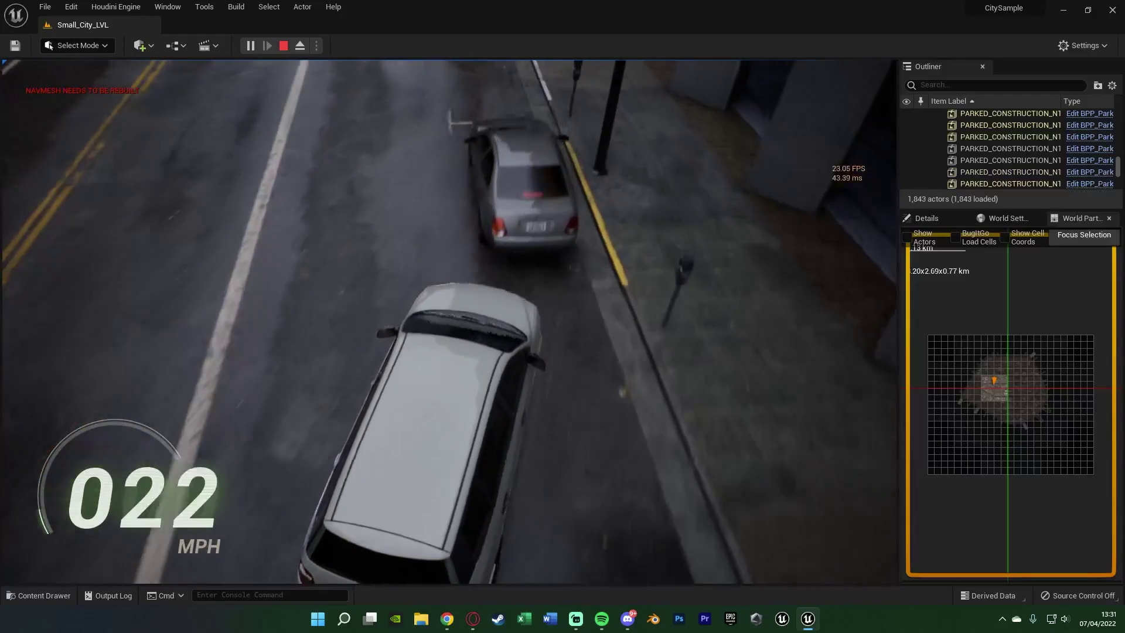
pyautogui.press('w')
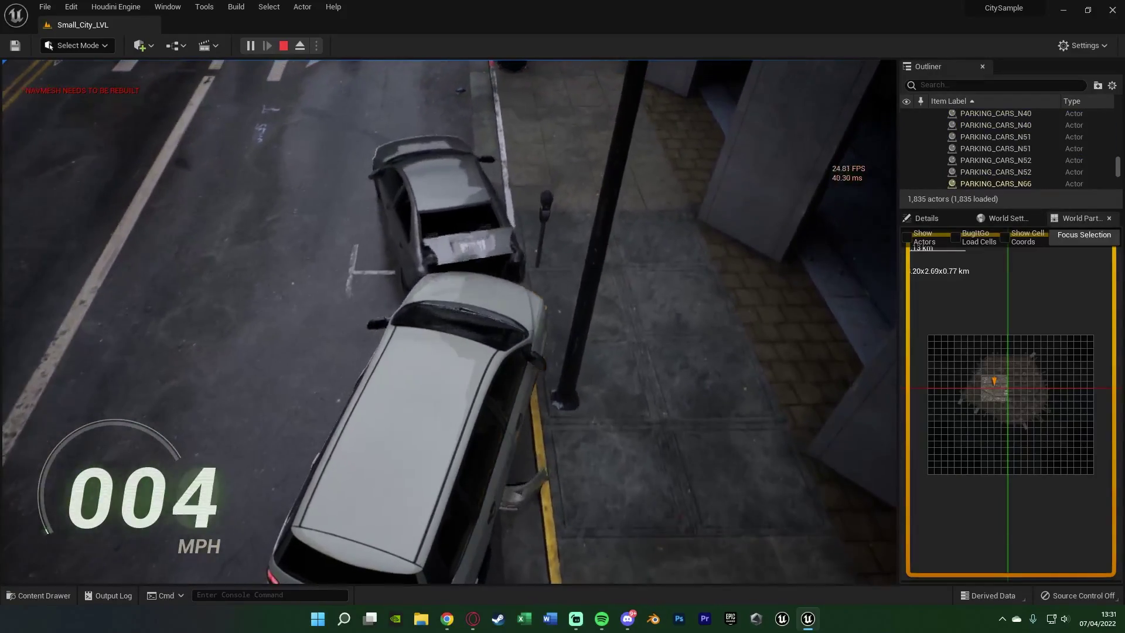
# Back the minivan away from the crashed grey car and steer it around that car onto the road.
pyautogui.press('s')
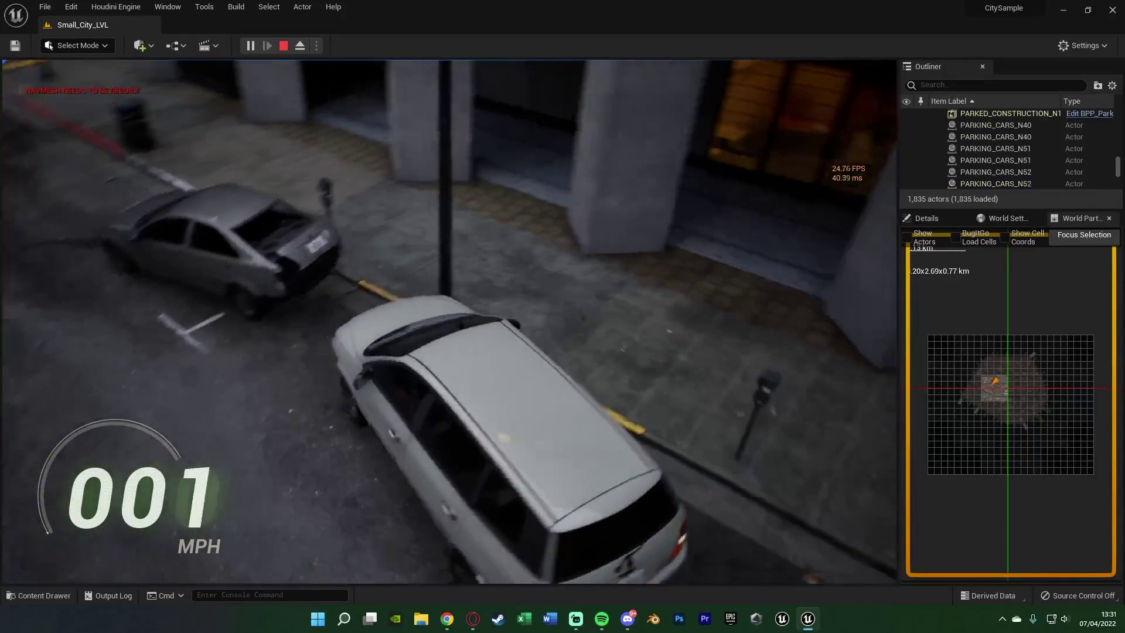
pyautogui.press('w')
pyautogui.press('a')
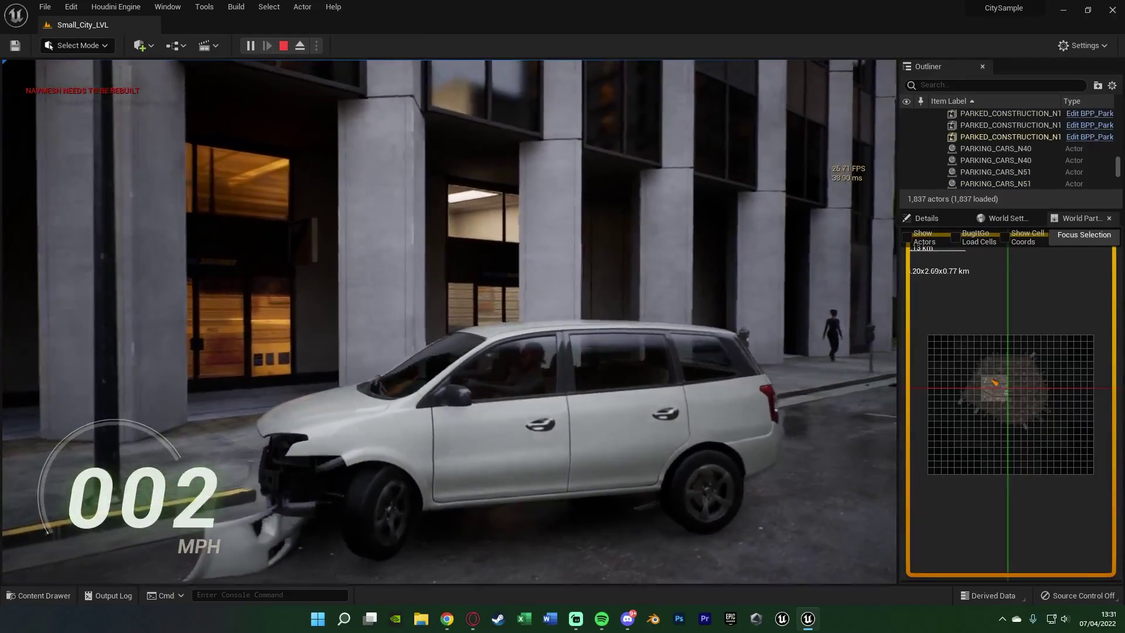
pyautogui.press('w')
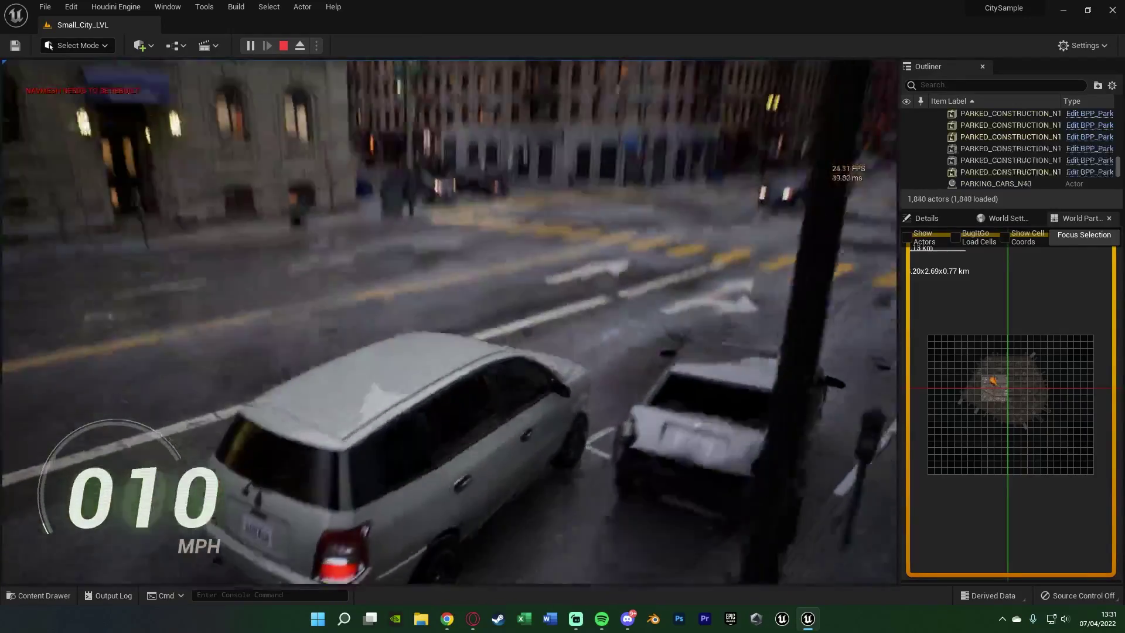
# Drive the damaged minivan through the intersection and down the street to the striped roadwork barriers.
pyautogui.press('w')
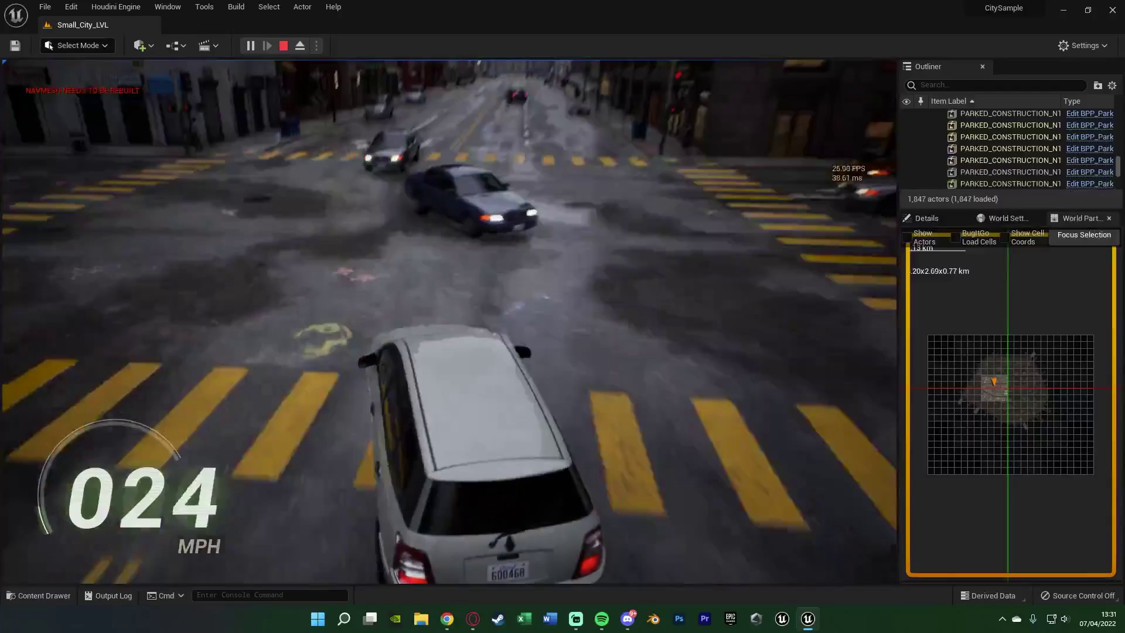
pyautogui.press('a')
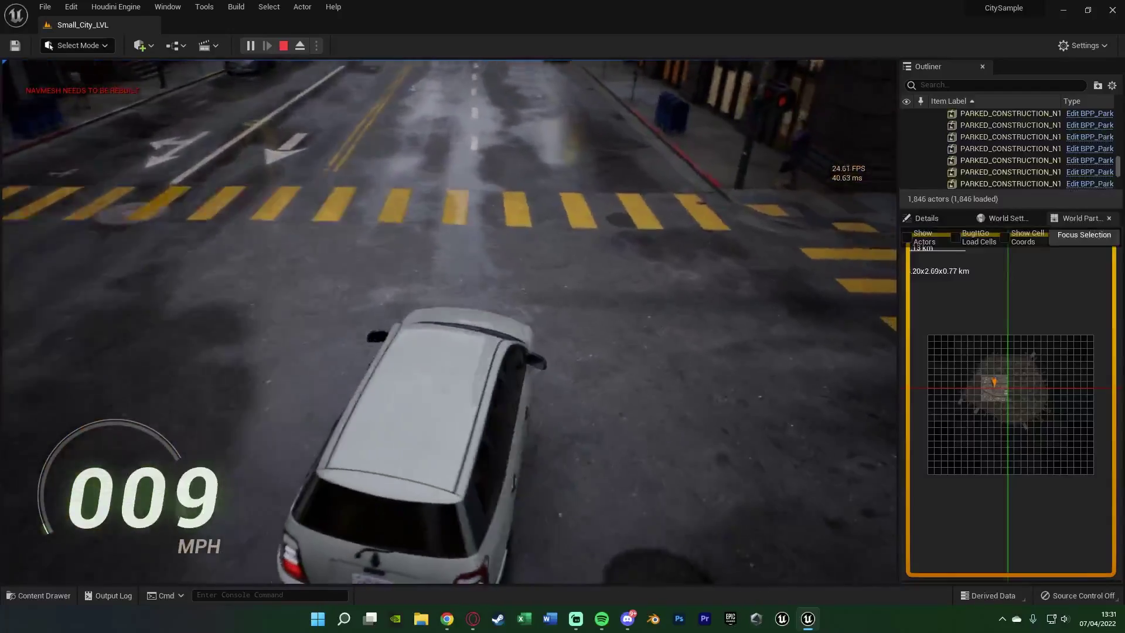
pyautogui.press('w')
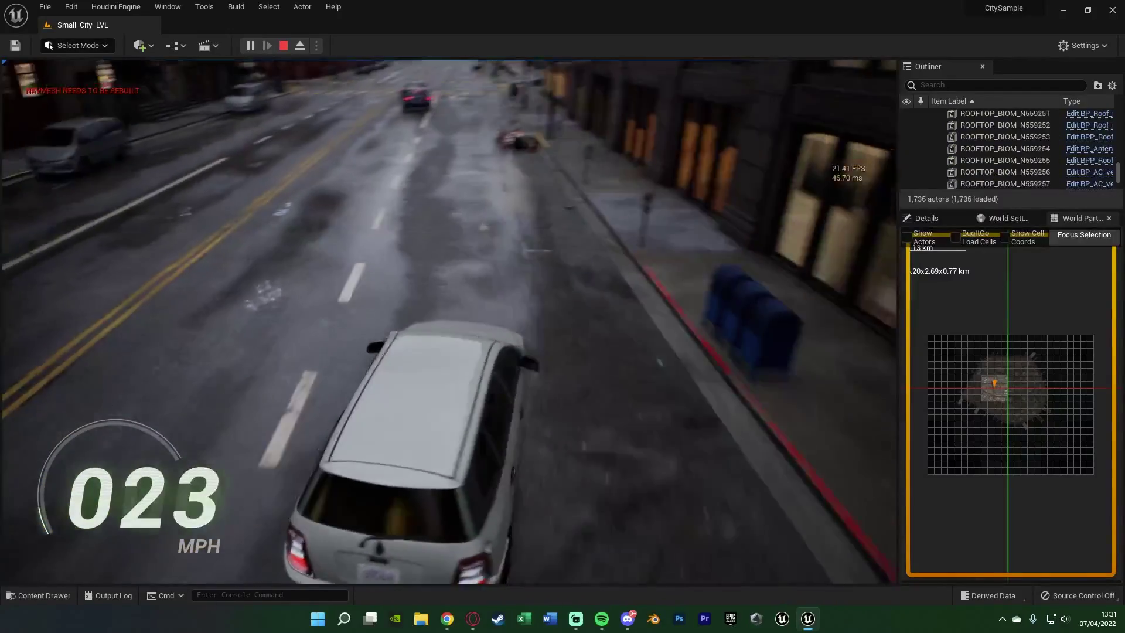
pyautogui.press('w')
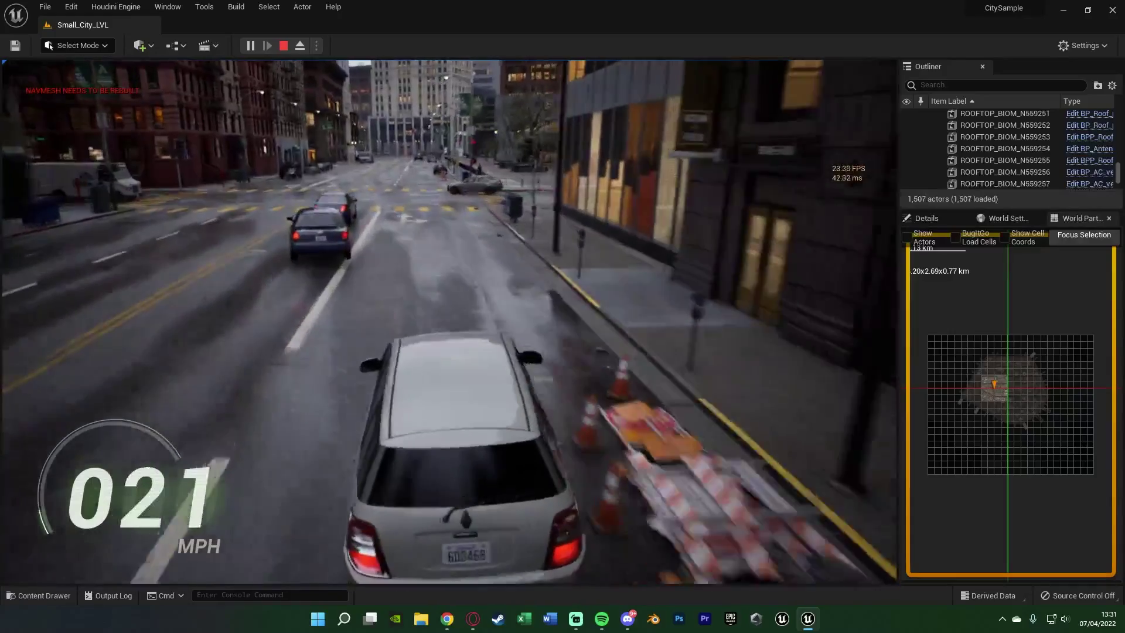